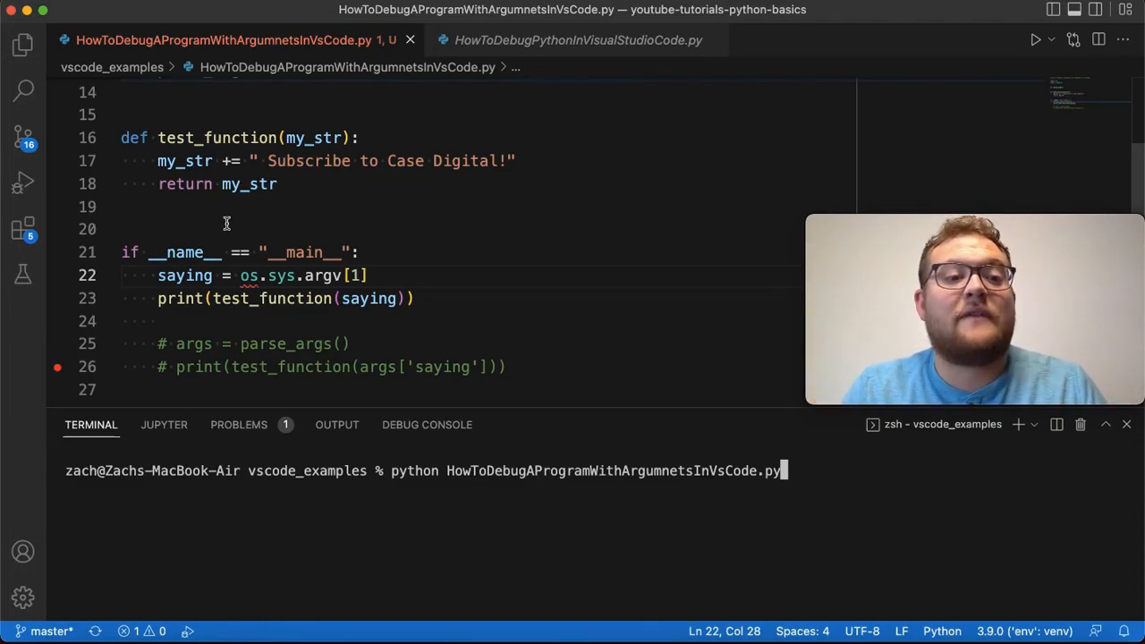
# Step: Delete the stray extra space before my_str on line 17, then move to the terminal
pyautogui.click(167, 161)
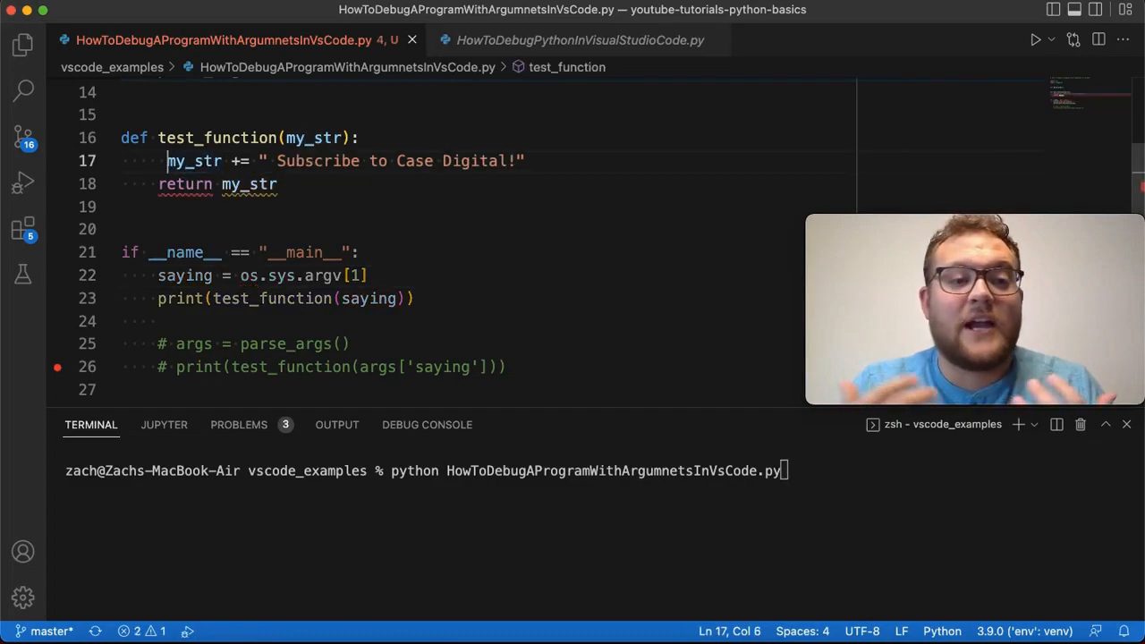
pyautogui.press('BackSpace')
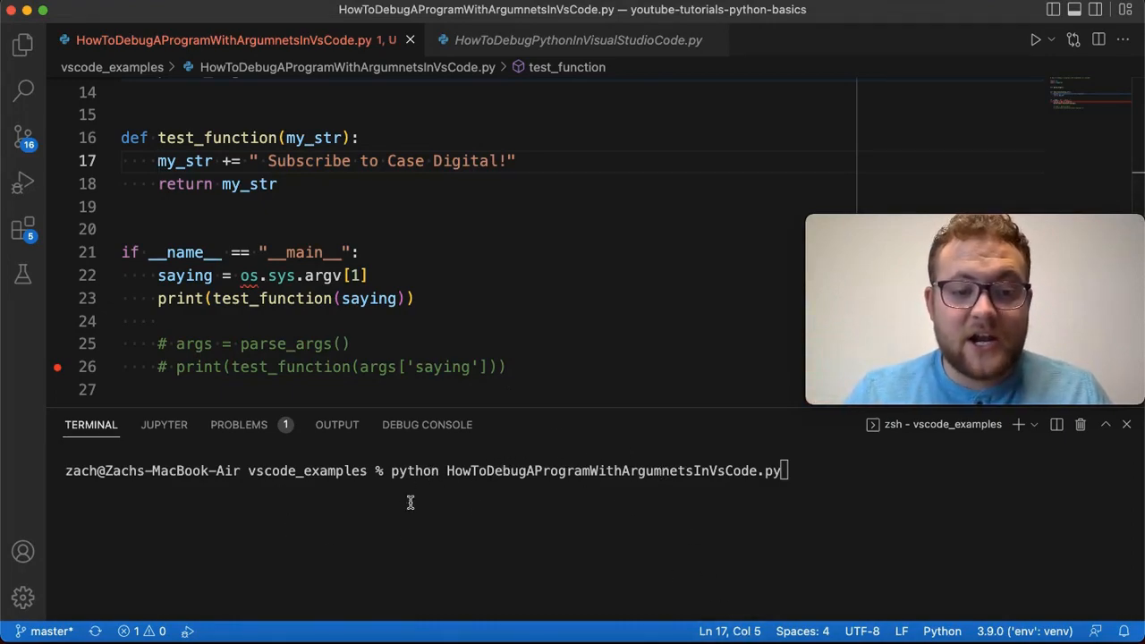
pyautogui.click(839, 475)
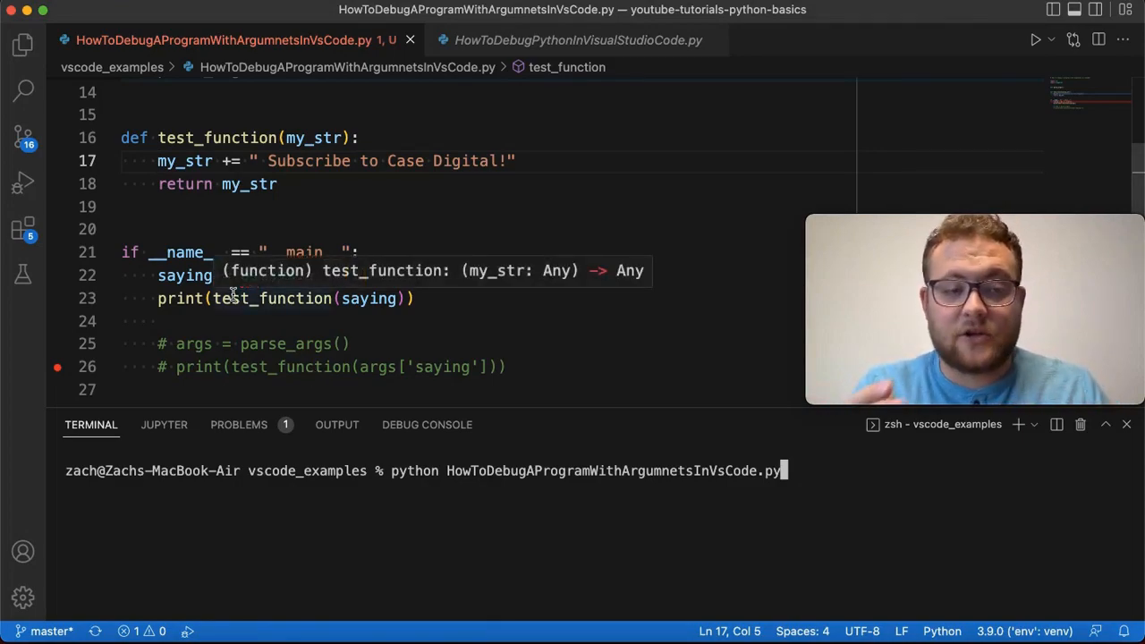
pyautogui.write('"You SHould')
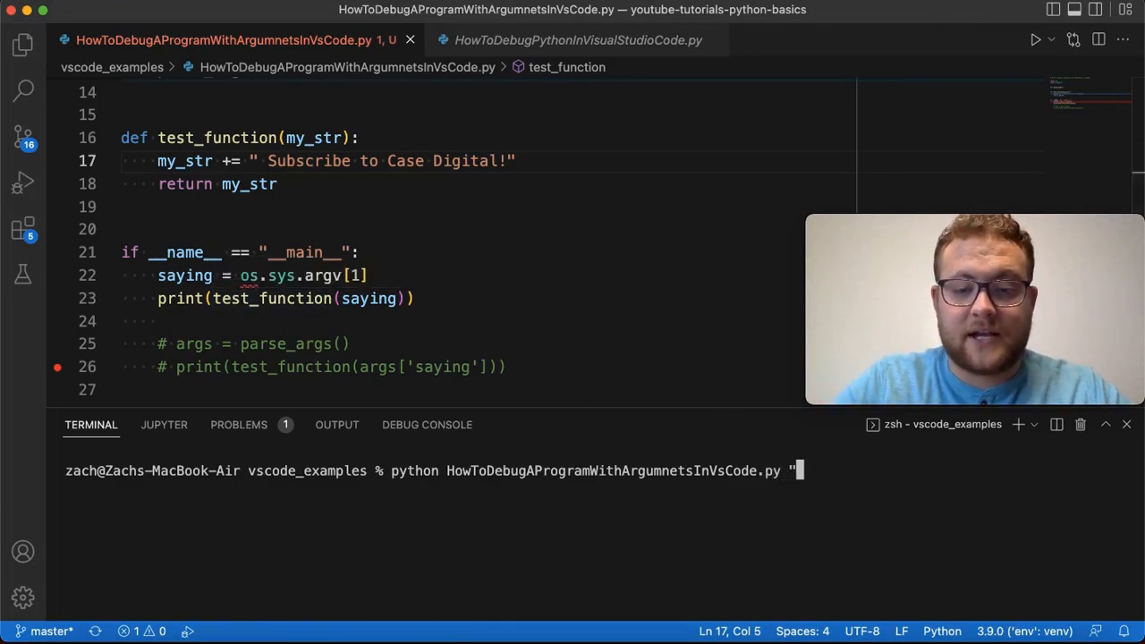
# Step: Run the script with the argument "You Should", printing 'You Should Subscribe to Case Digital!'
pyautogui.press('BackSpace')
pyautogui.press('BackSpace')
pyautogui.press('BackSpace')
pyautogui.write('You S')
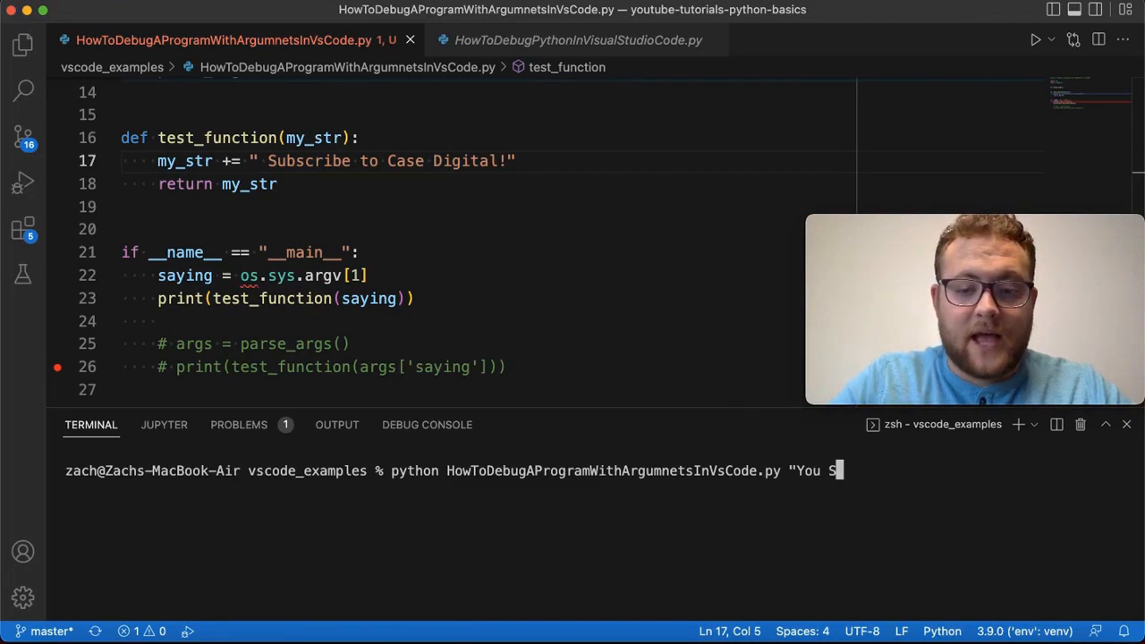
pyautogui.write('hould"')
pyautogui.press('Return')
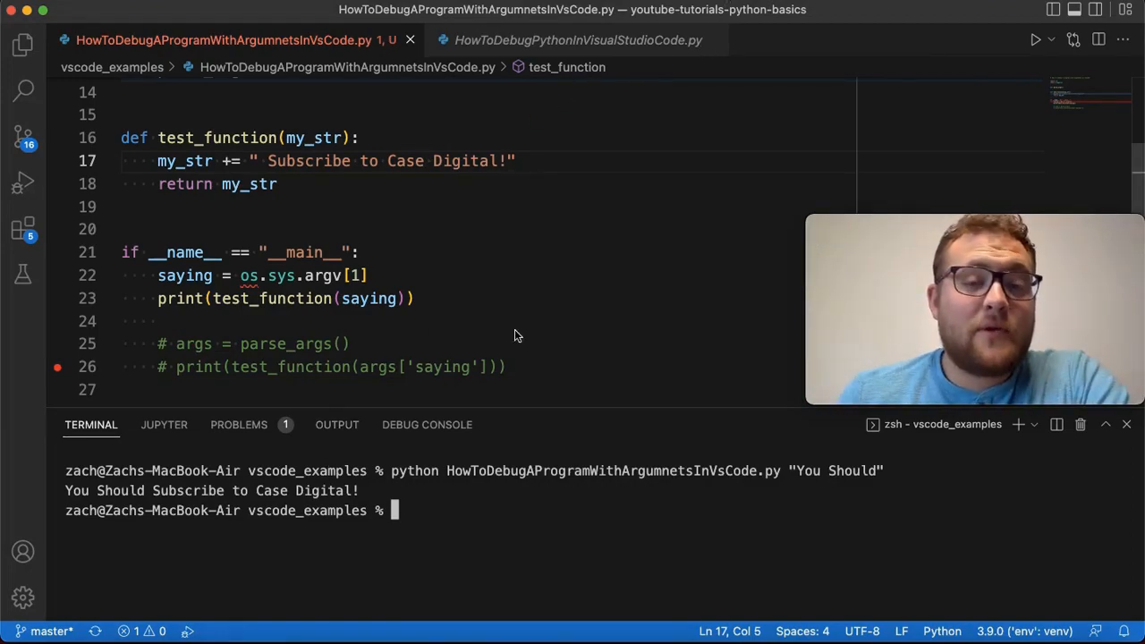
pyautogui.moveTo(23, 185)
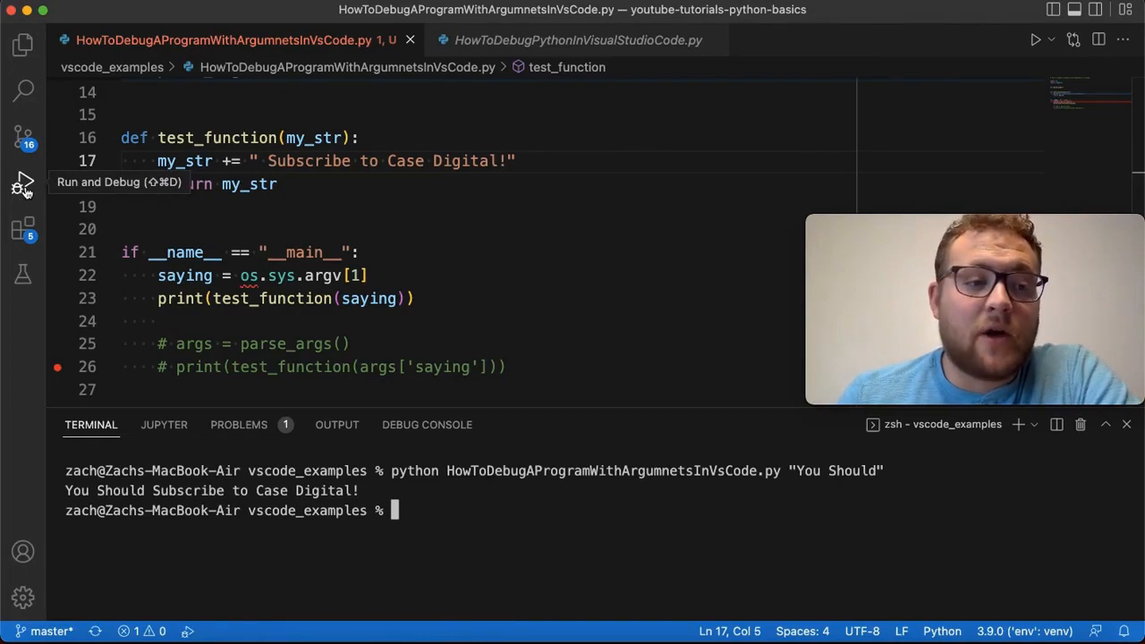
# Step: Create a launch.json with a default 'Python File' debug configuration from the Run and Debug panel
pyautogui.click(23, 186)
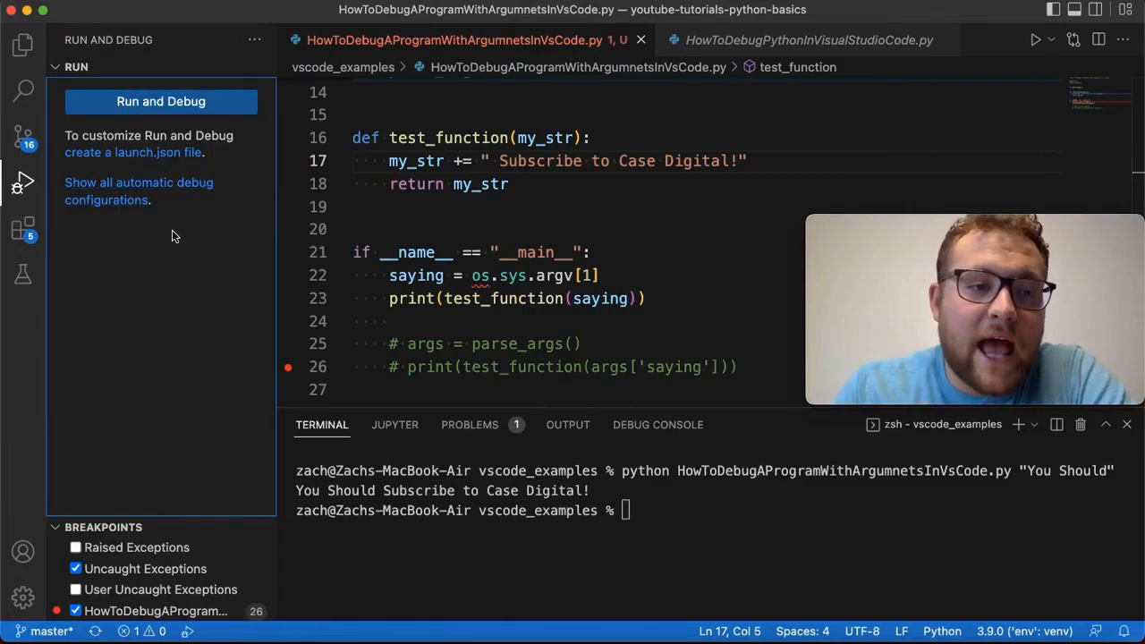
pyautogui.click(156, 154)
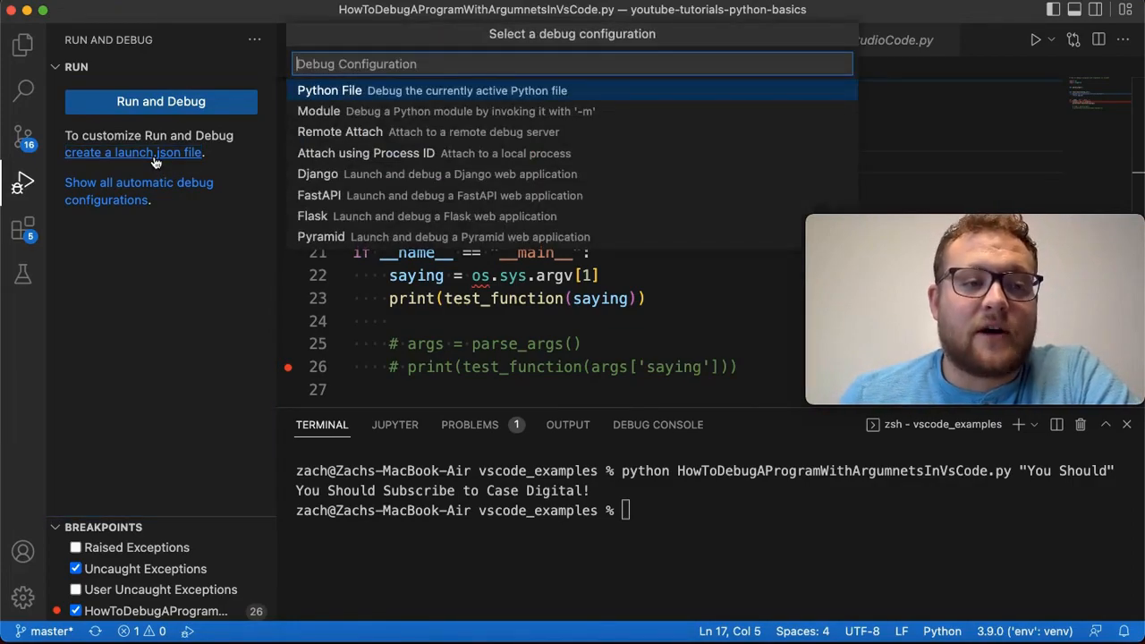
pyautogui.click(349, 93)
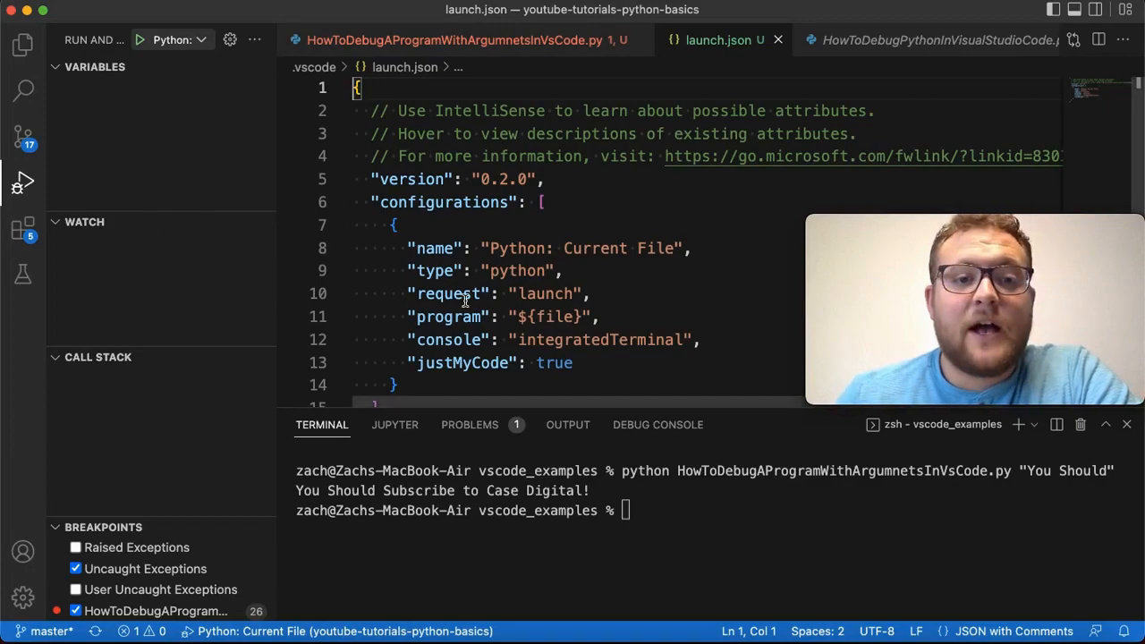
pyautogui.scroll(-4, 507, 298)
pyautogui.scroll(3, 507, 298)
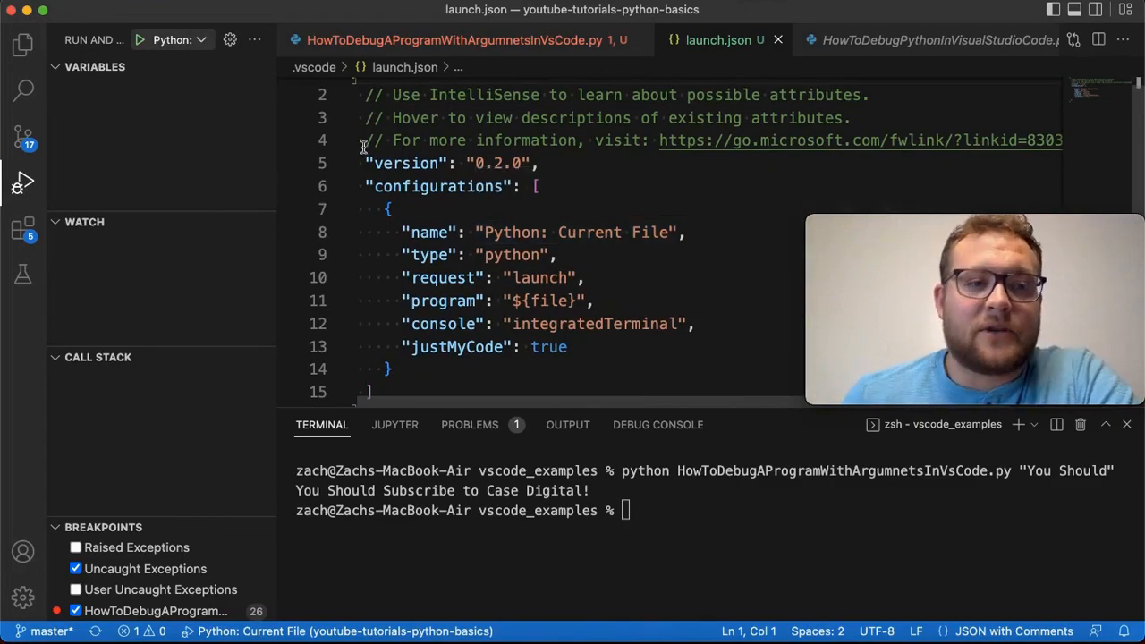
# Step: Glance at the launch configuration list, leave it unchanged, and return to the Python script
pyautogui.click(177, 40)
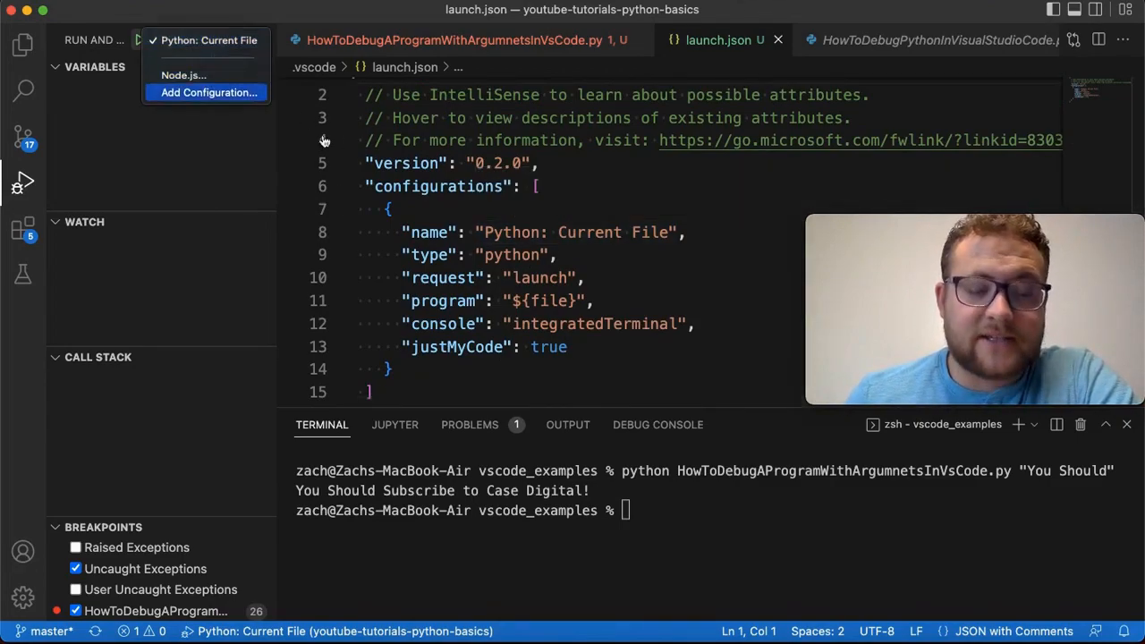
pyautogui.press('Escape')
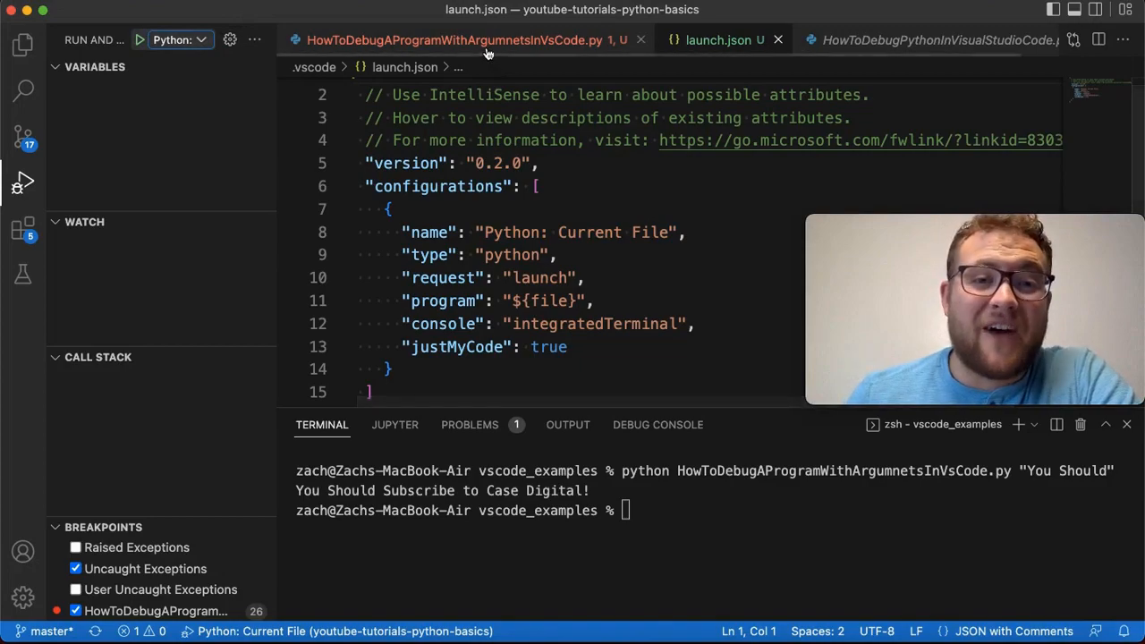
pyautogui.click(488, 40)
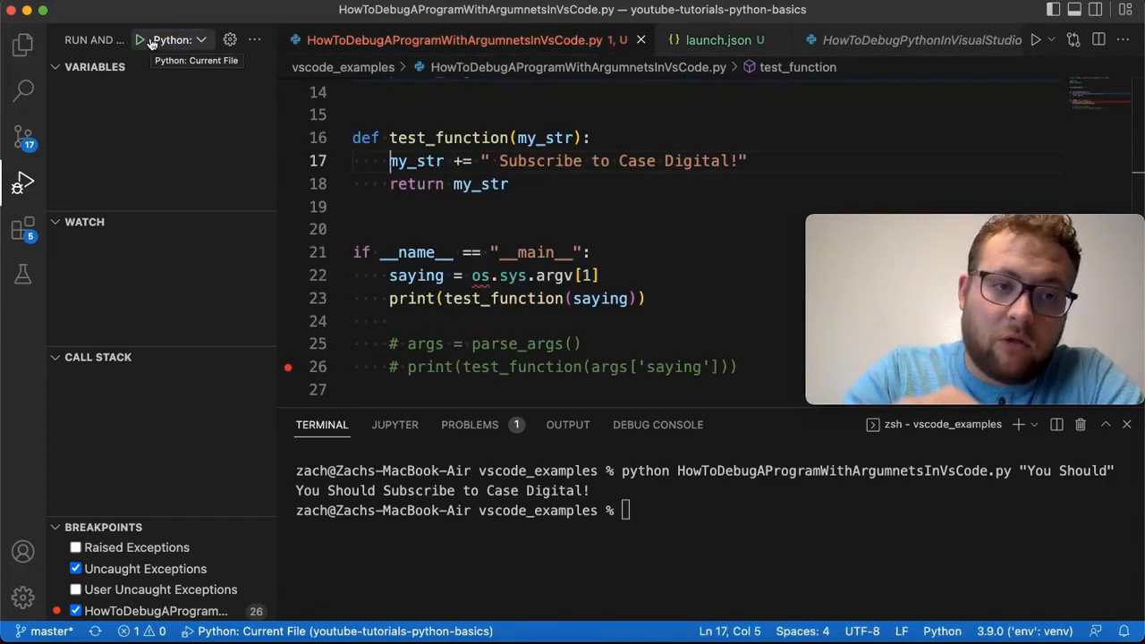
# Step: Recall the previous python command, strip its quoted argument, and rerun it to get an IndexError
pyautogui.click(651, 513)
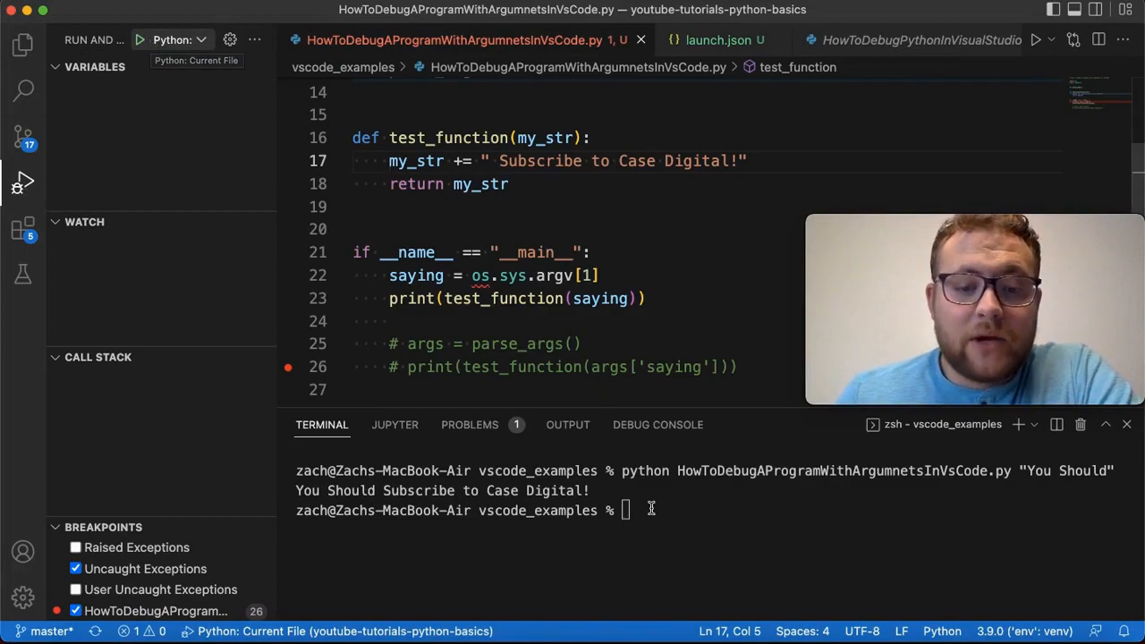
pyautogui.press('Up')
pyautogui.press('BackSpace')
pyautogui.press('BackSpace')
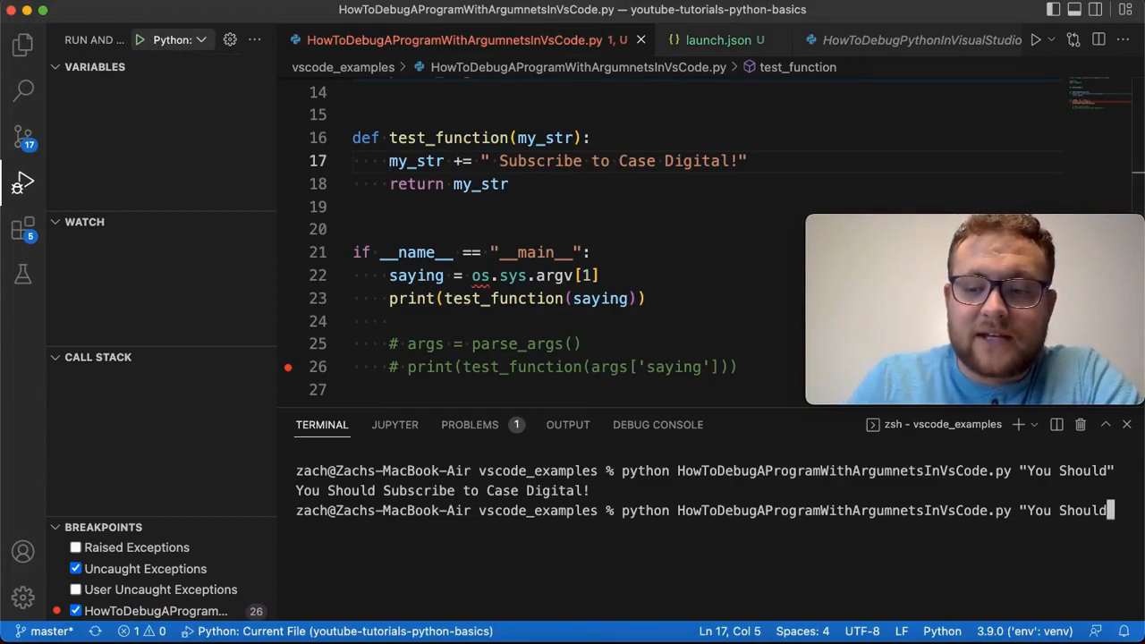
pyautogui.press('BackSpace')
pyautogui.press('BackSpace')
pyautogui.press('BackSpace')
pyautogui.press('BackSpace')
pyautogui.press('BackSpace')
pyautogui.press('BackSpace')
pyautogui.press('BackSpace')
pyautogui.press('BackSpace')
pyautogui.press('BackSpace')
pyautogui.press('BackSpace')
pyautogui.press('BackSpace')
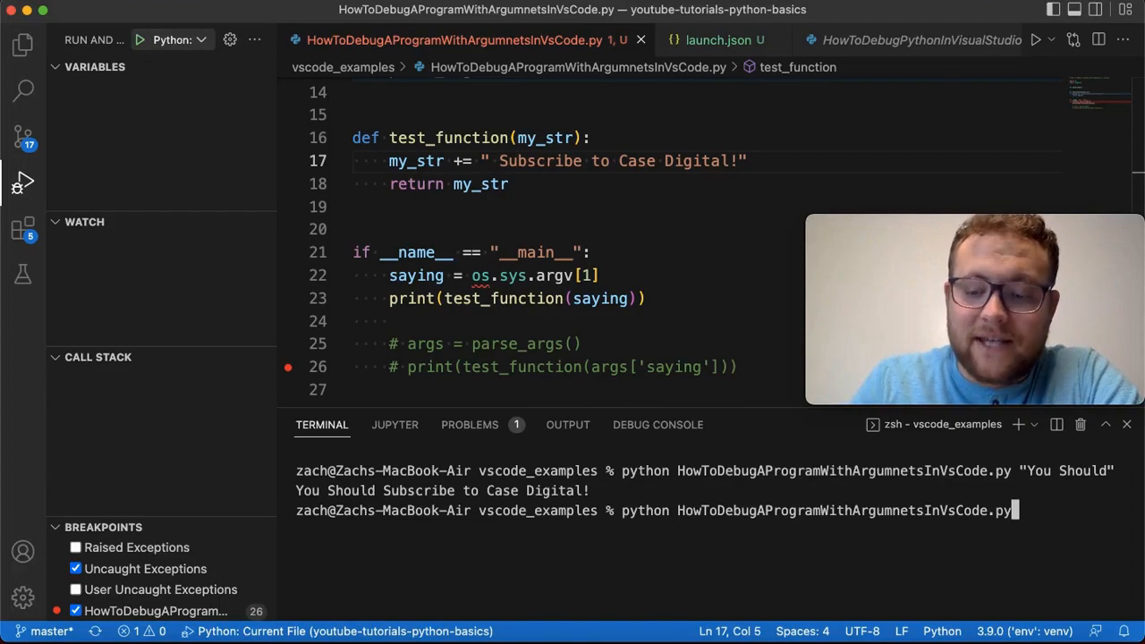
pyautogui.press('Return')
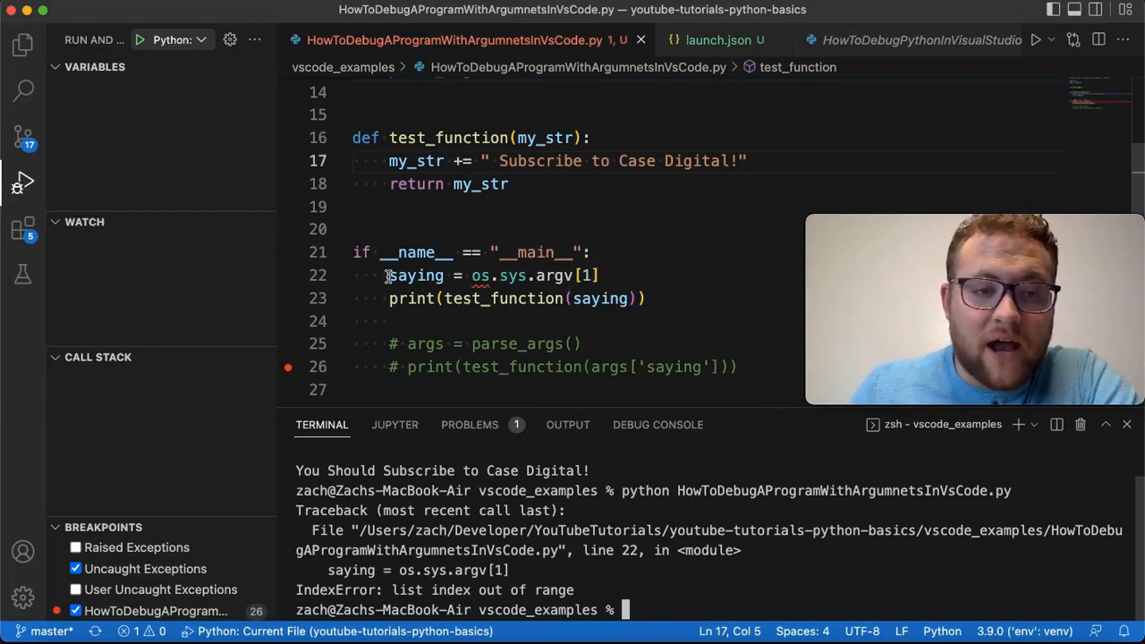
# Step: Start debugging the current file, see the IndexError on line 22, and stop the session
pyautogui.click(138, 41)
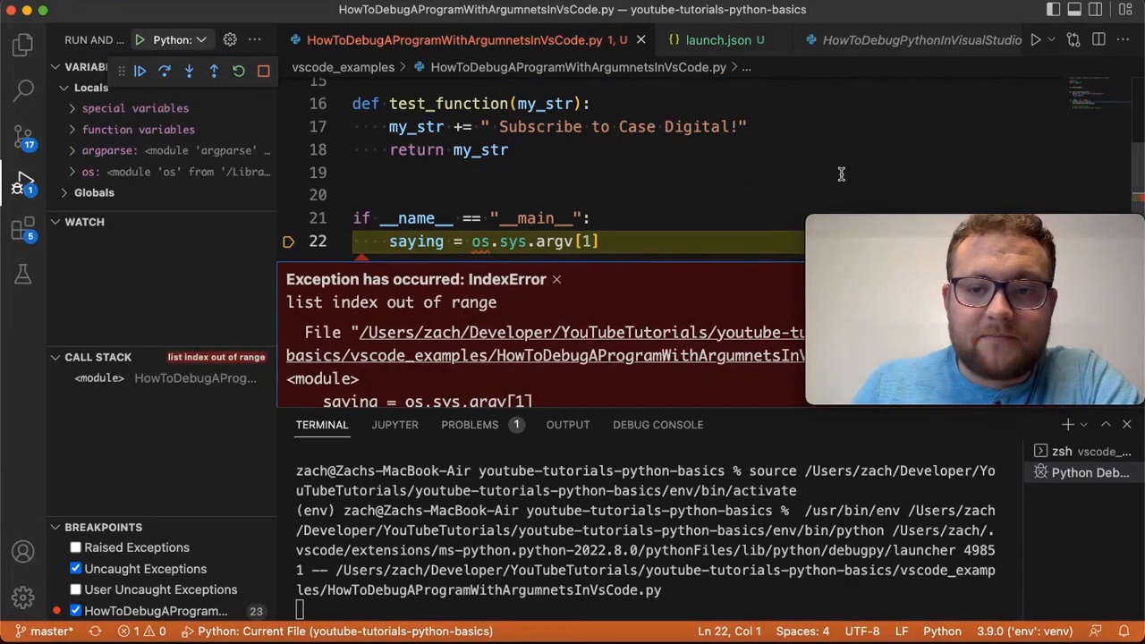
pyautogui.moveTo(895, 223); pyautogui.dragTo(895, 45)
pyautogui.scroll(-4, 436, 361)
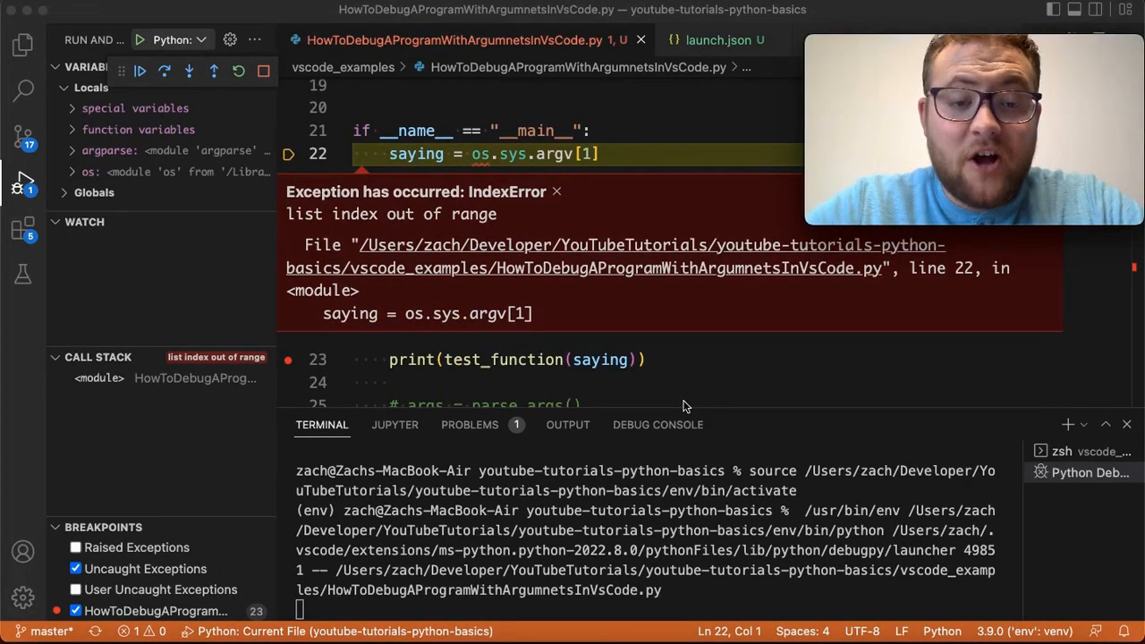
pyautogui.click(263, 74)
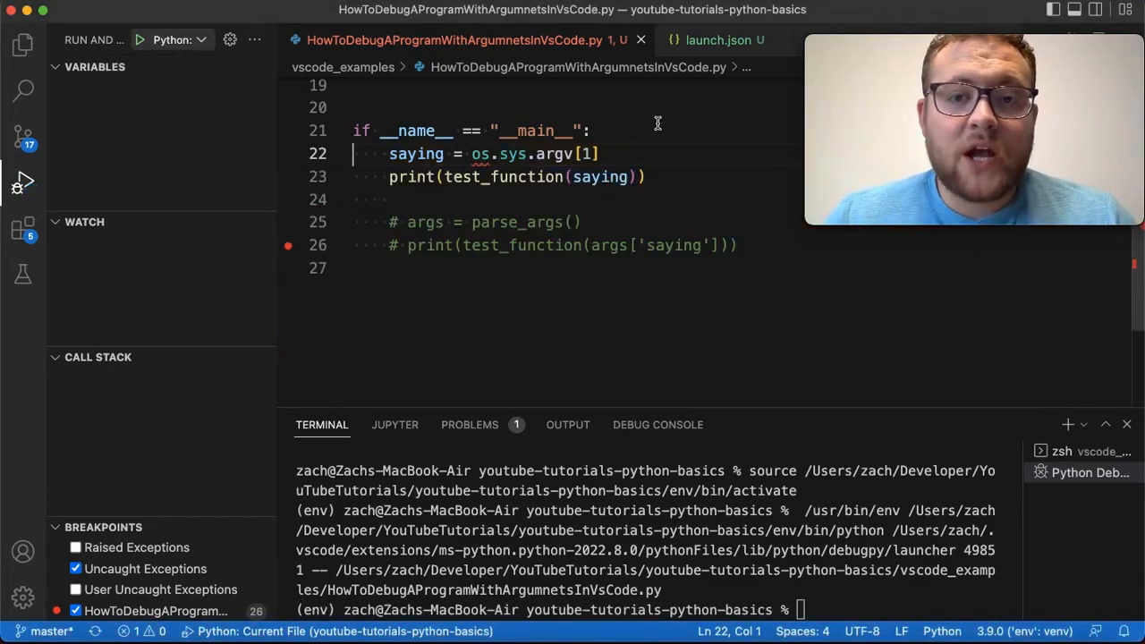
# Step: After justMyCode in launch.json, add "args": ["You Should"], then go back to the script
pyautogui.click(716, 40)
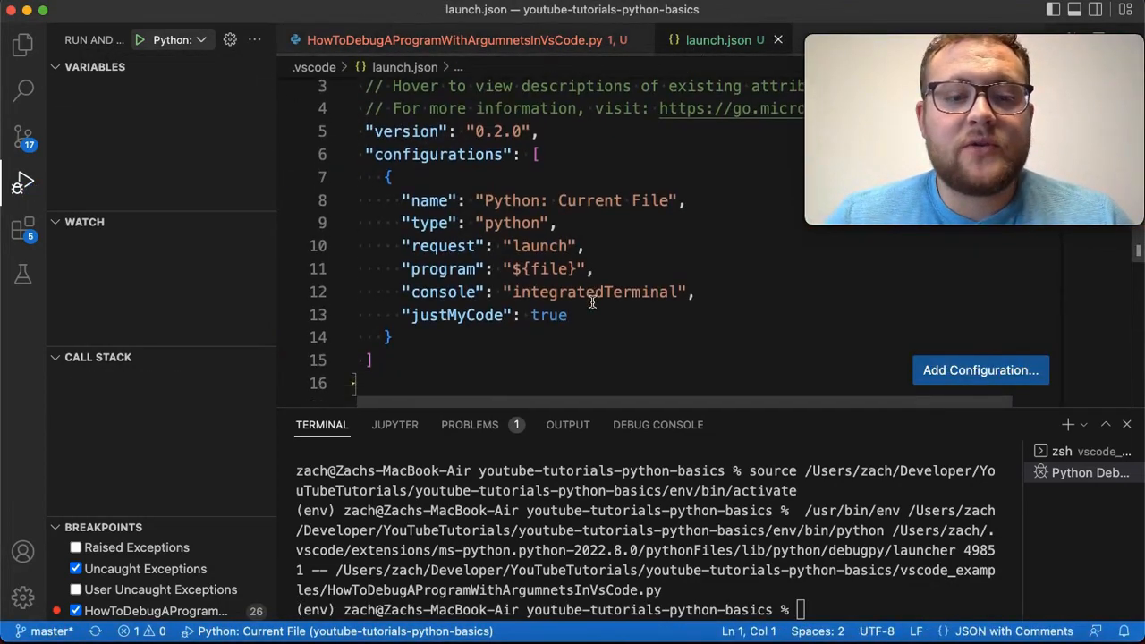
pyautogui.scroll(-3, 592, 302)
pyautogui.click(596, 246)
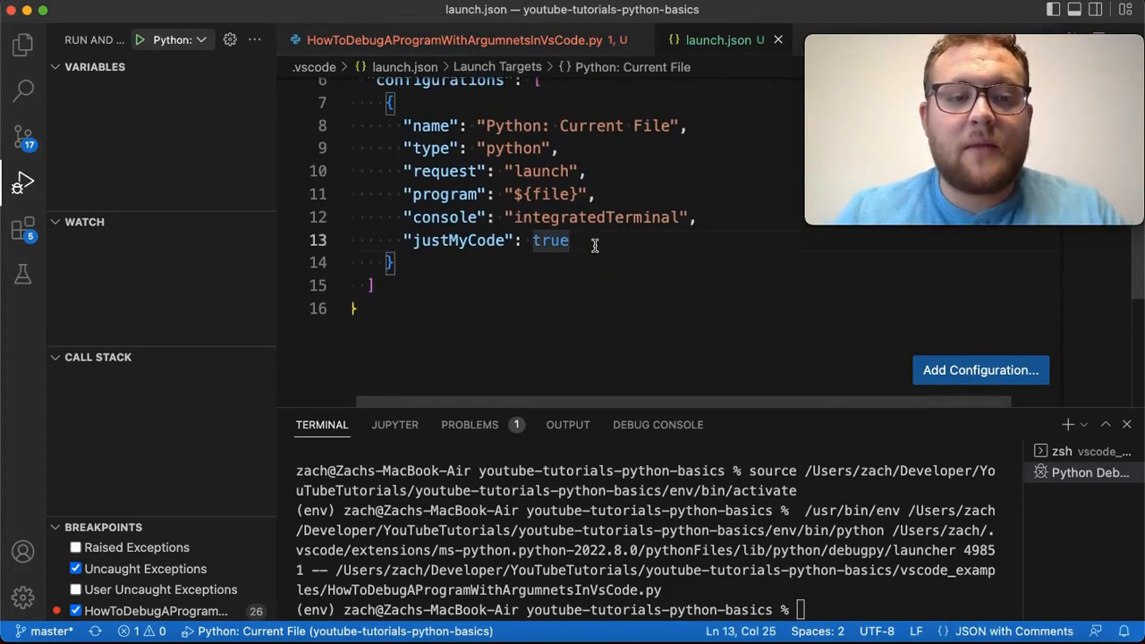
pyautogui.write(',')
pyautogui.press('Return')
pyautogui.write('ar')
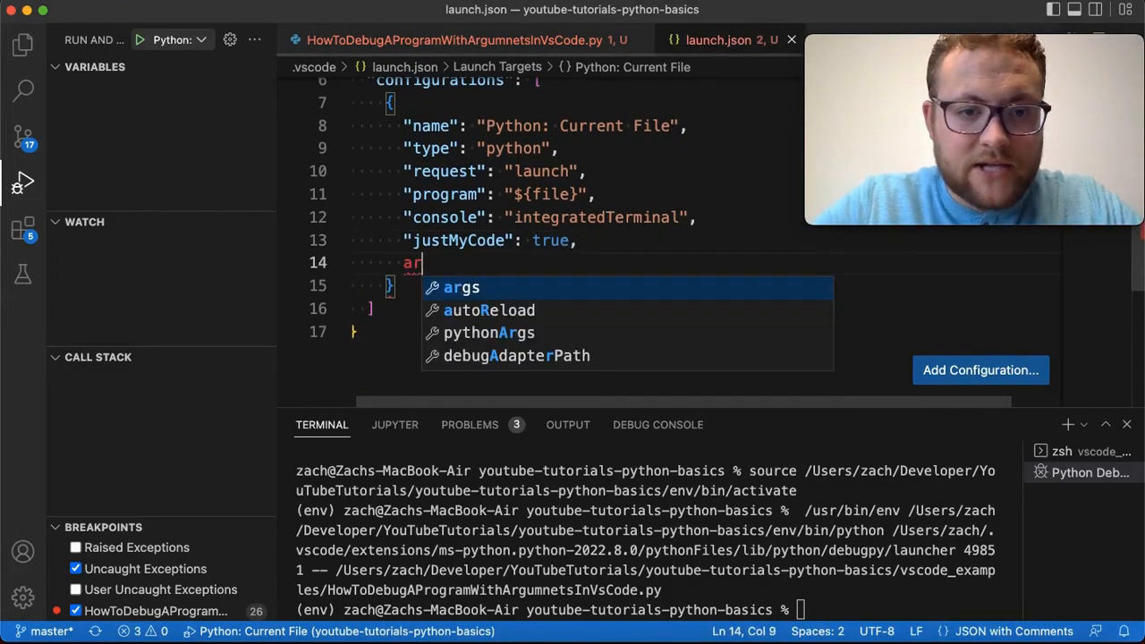
pyautogui.press('BackSpace')
pyautogui.press('BackSpace')
pyautogui.write('"ar')
pyautogui.press('Tab')
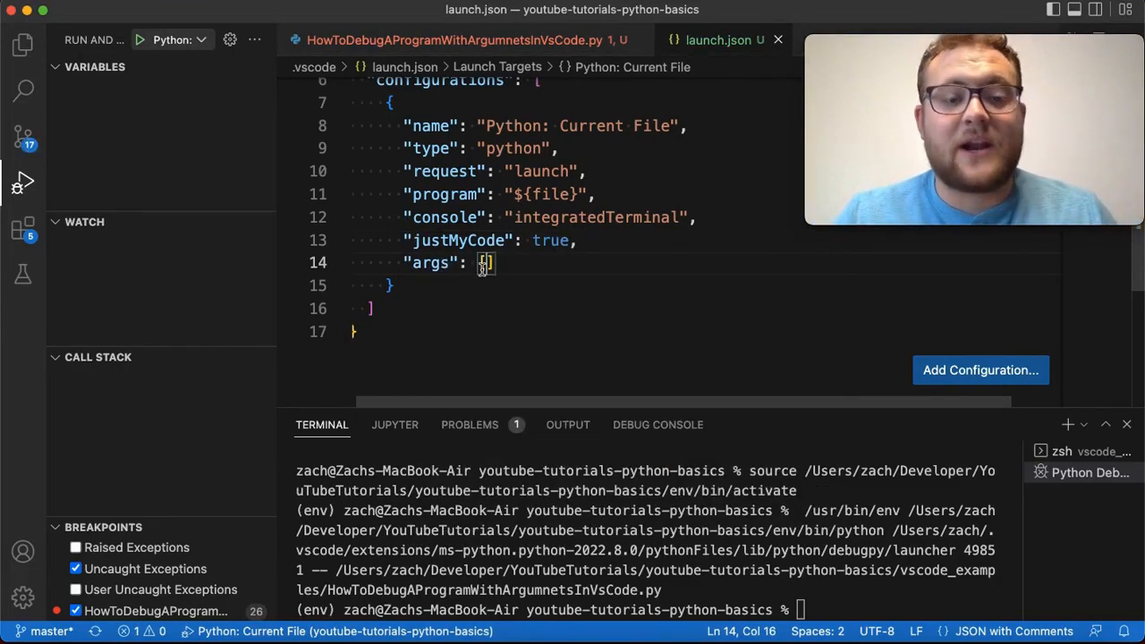
pyautogui.moveTo(482, 266)
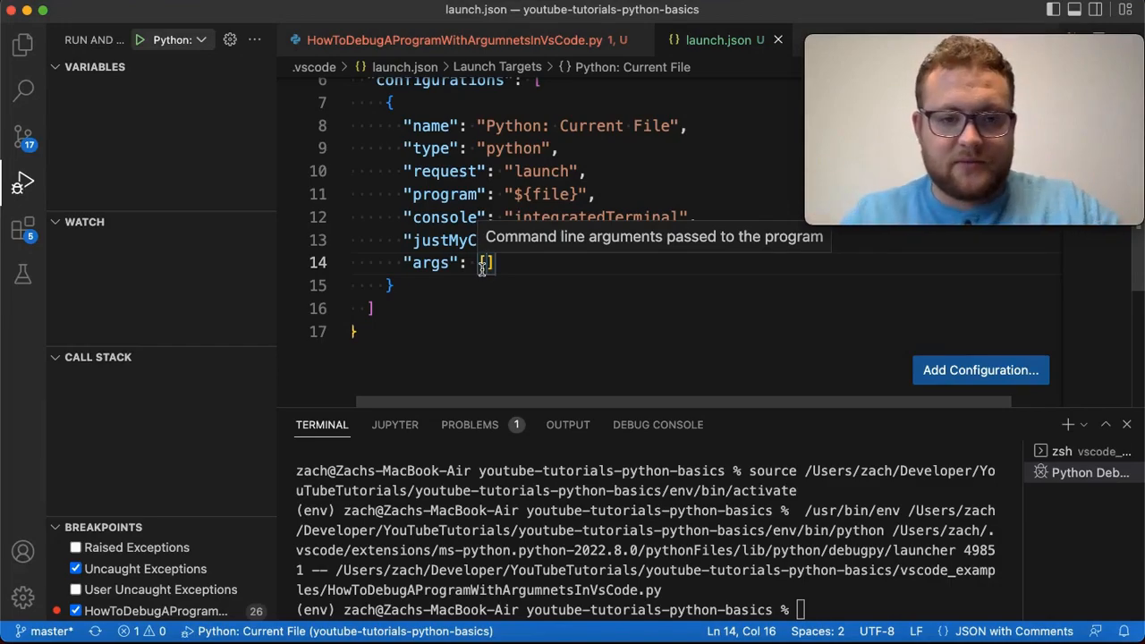
pyautogui.write('"Y')
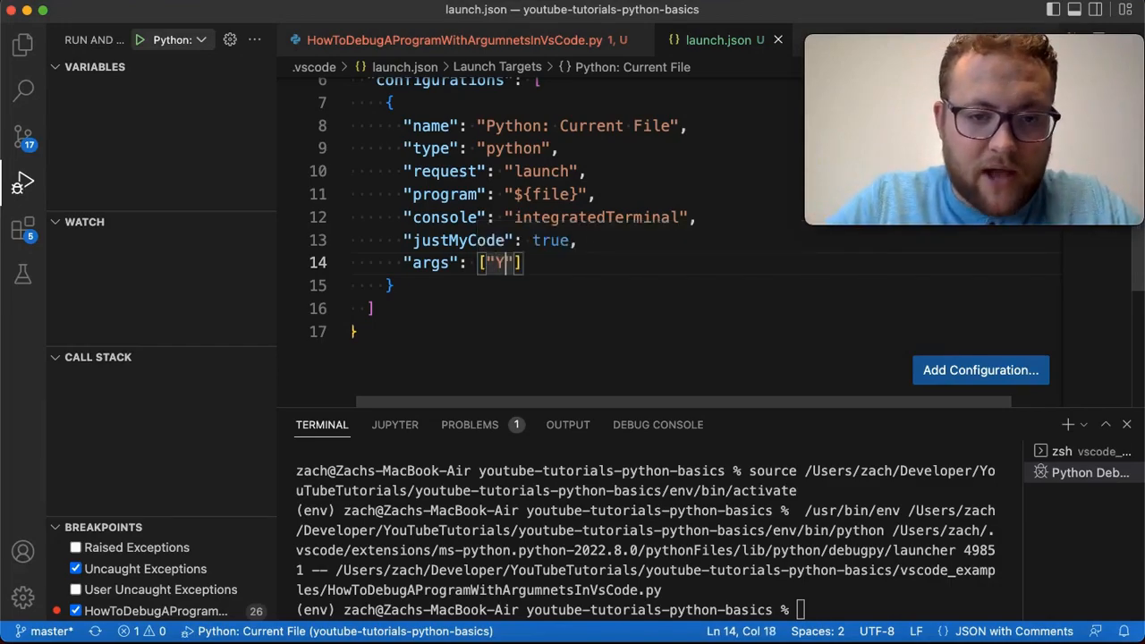
pyautogui.write('ou Should')
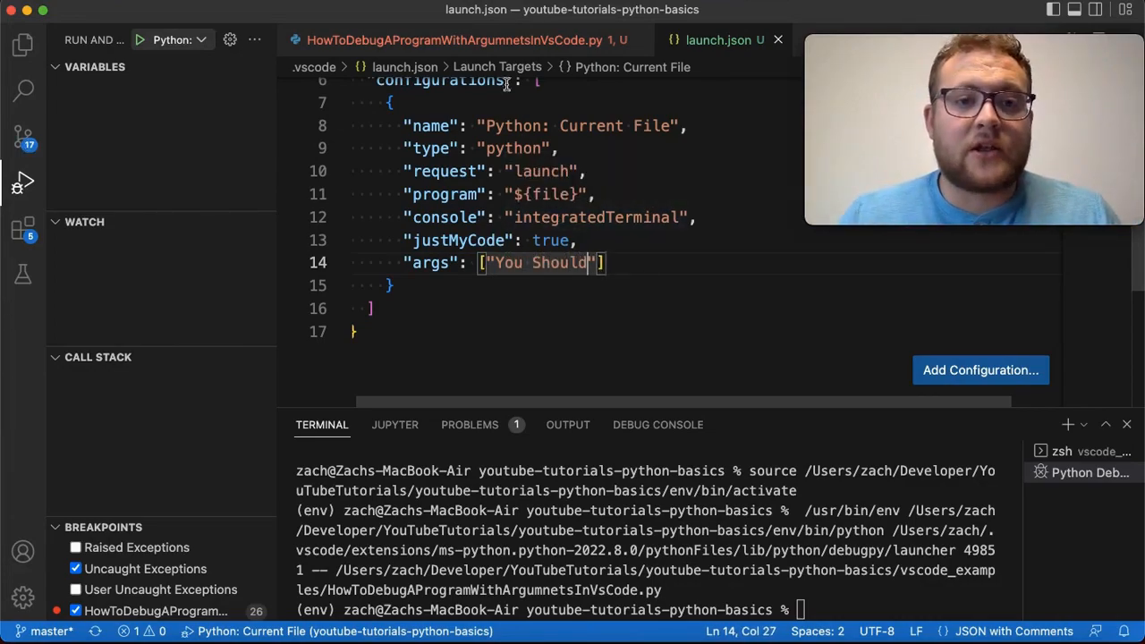
pyautogui.click(455, 40)
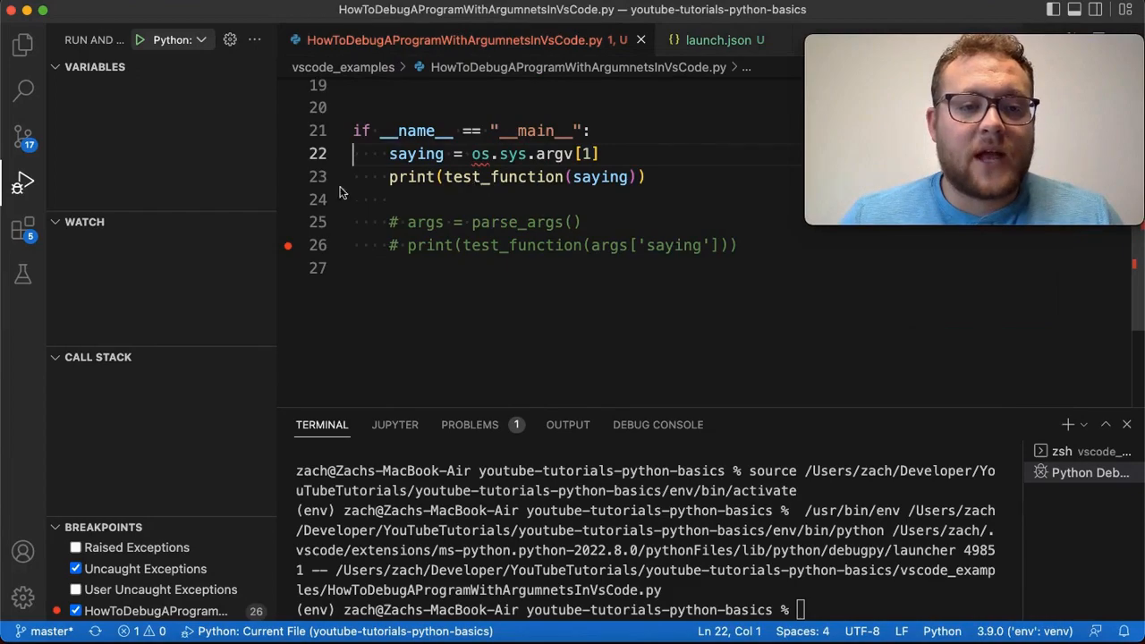
# Step: Move the breakpoint from line 26 to line 23 and start debugging with the configured argument
pyautogui.click(288, 247)
pyautogui.click(288, 177)
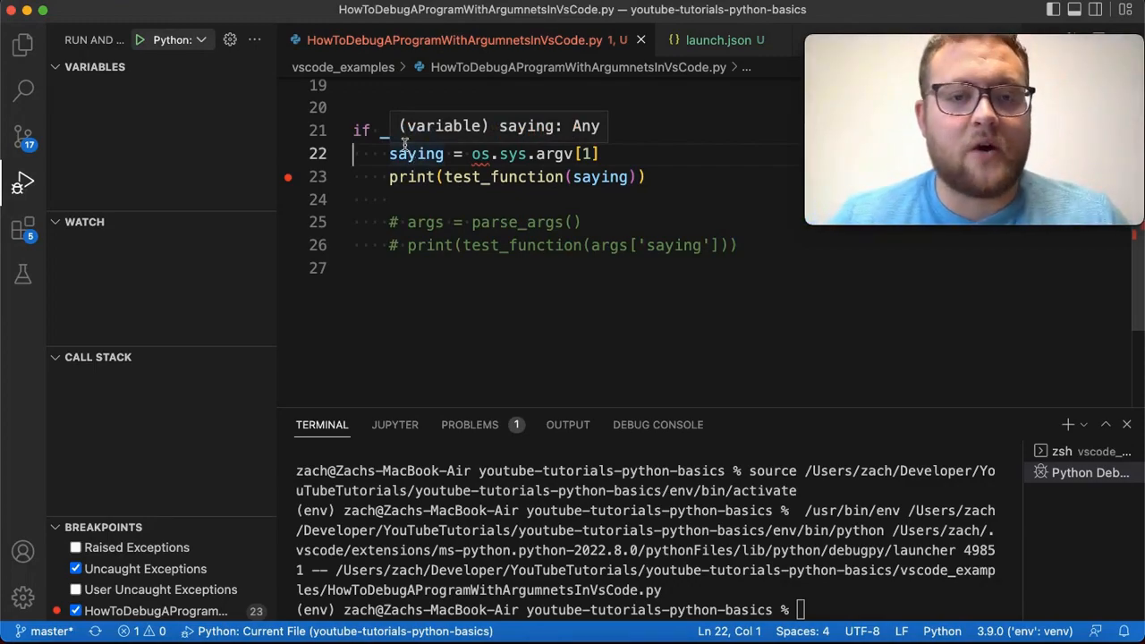
pyautogui.click(141, 41)
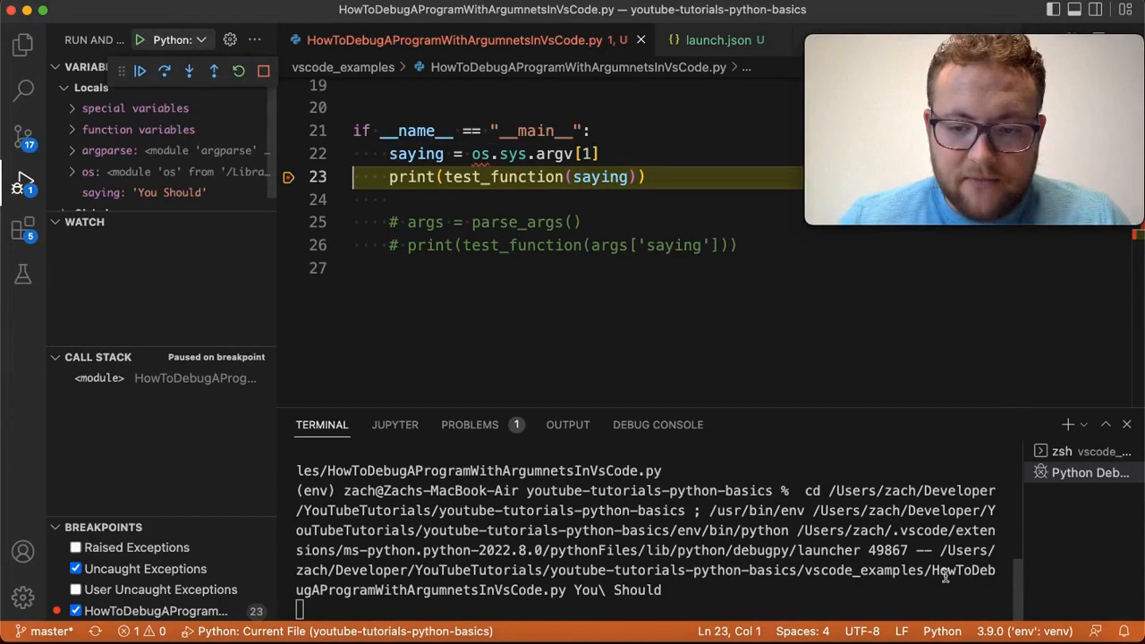
pyautogui.moveTo(311, 590); pyautogui.dragTo(662, 590)
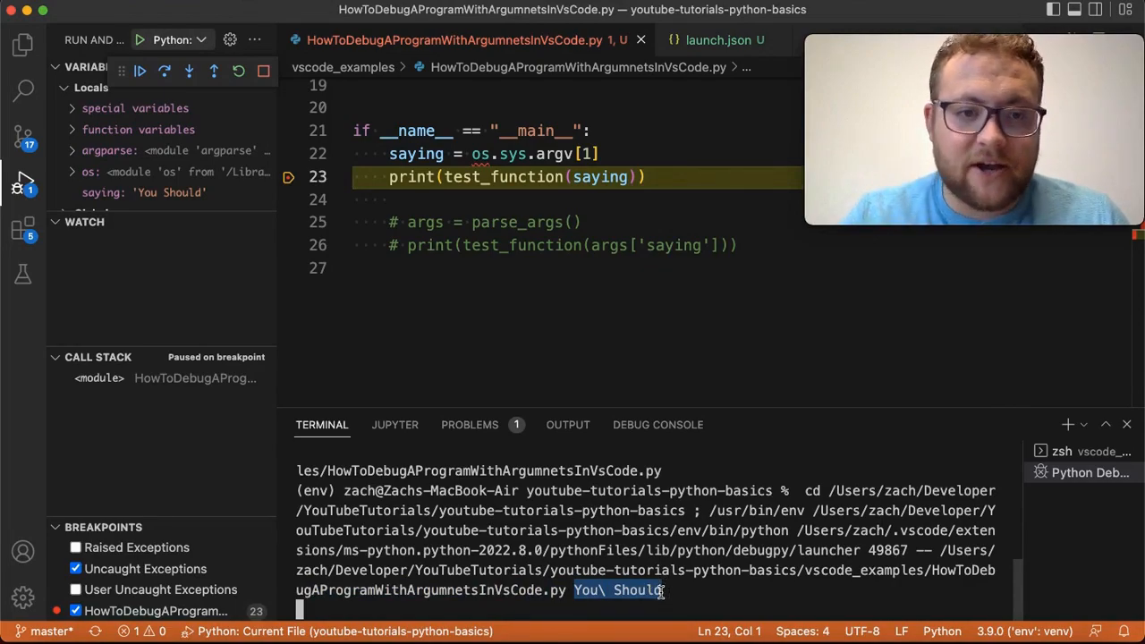
pyautogui.moveTo(408, 177)
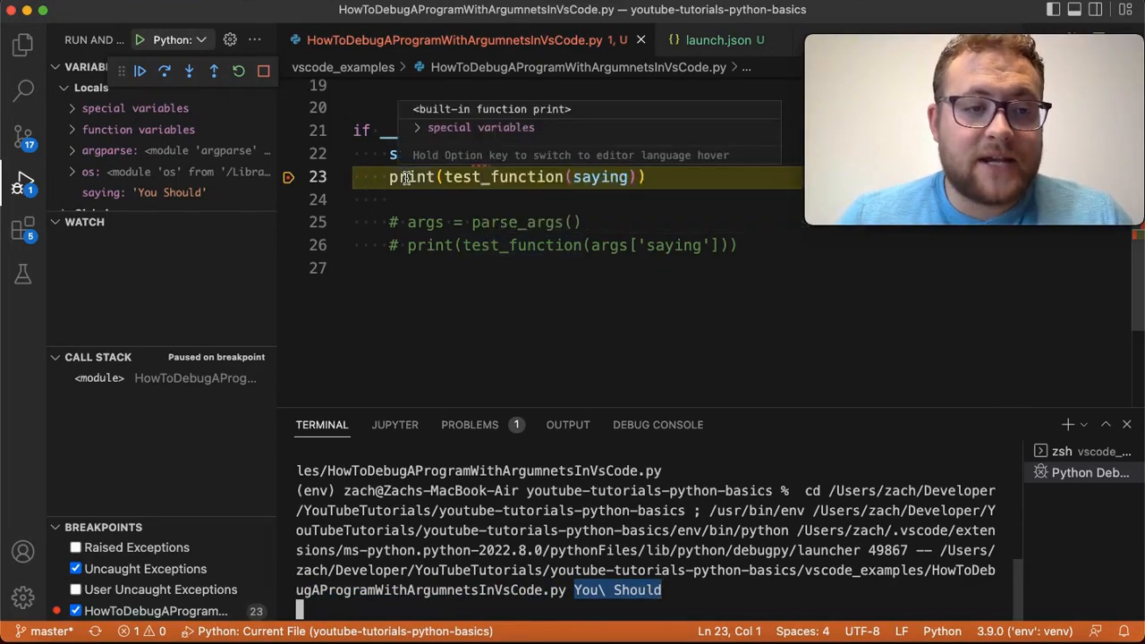
# Step: Collapse Watch, move the debug toolbar aside, and continue (F5) so the run prints its message
pyautogui.click(60, 223)
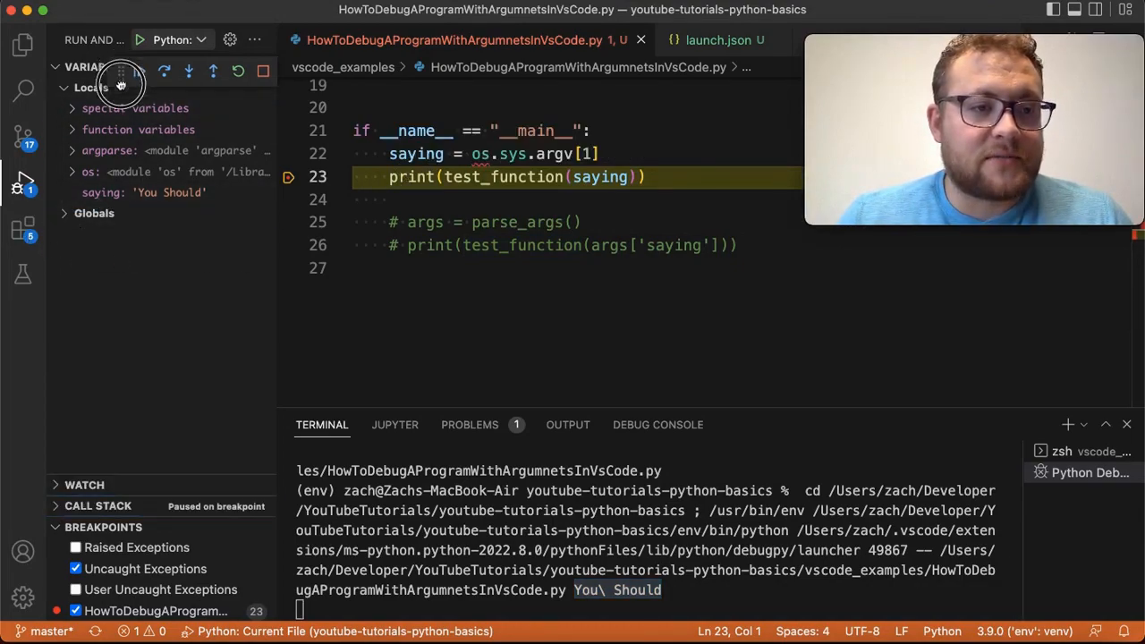
pyautogui.moveTo(121, 71); pyautogui.dragTo(293, 72)
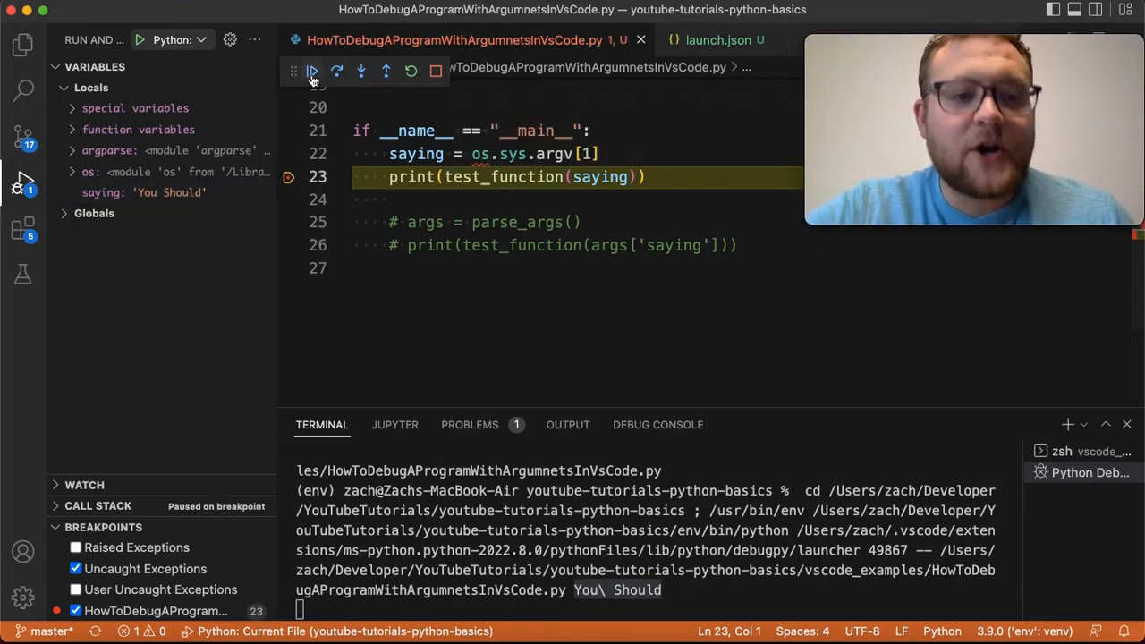
pyautogui.press('F5')
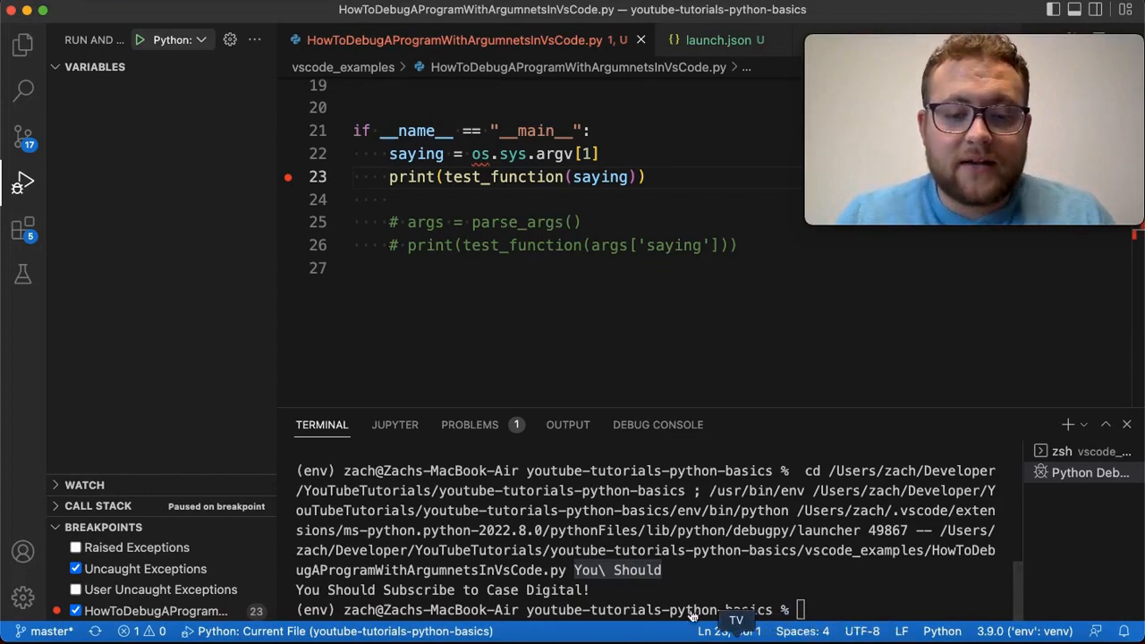
pyautogui.scroll(5, 607, 221)
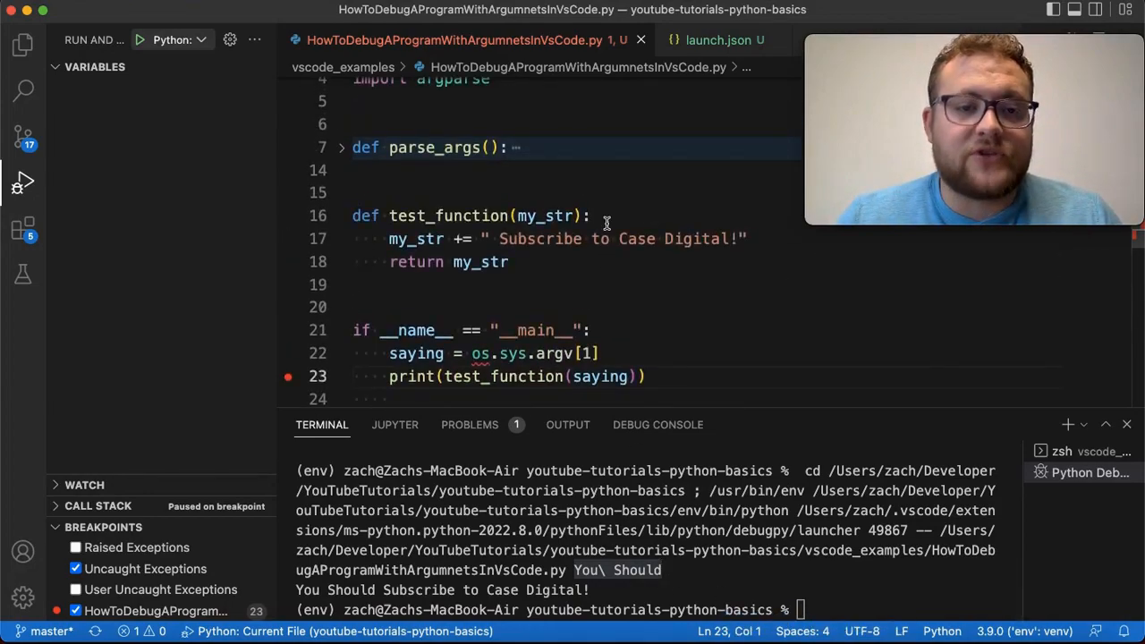
# Step: Duplicate the add_argument block in parse_args as a -f/--foo argument and save the script
pyautogui.click(343, 148)
pyautogui.moveTo(422, 238); pyautogui.dragTo(340, 199)
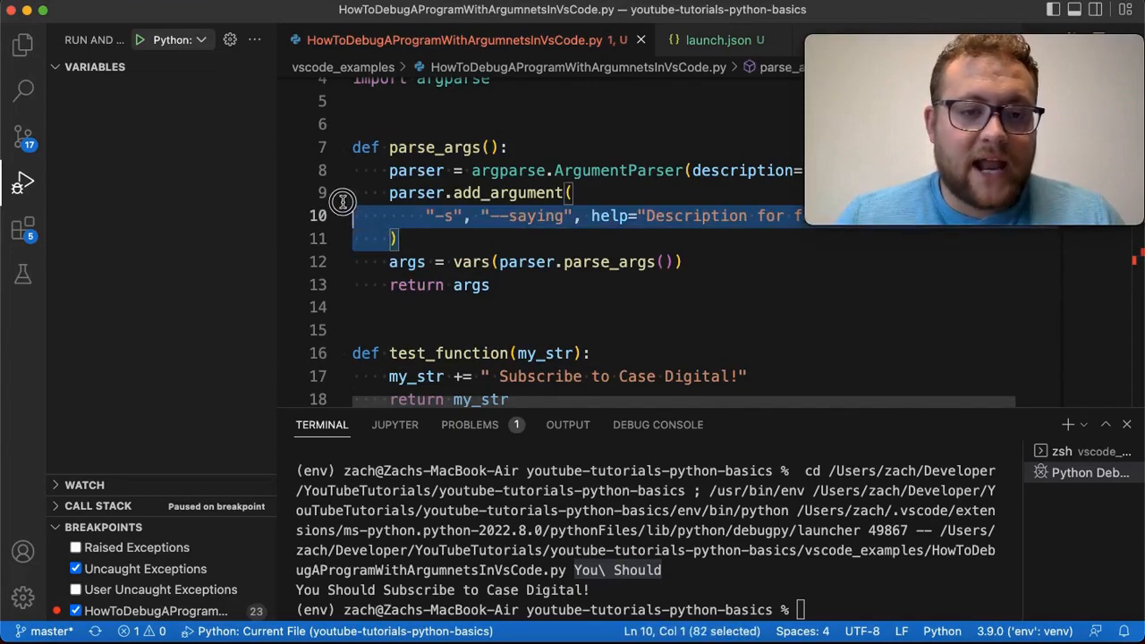
pyautogui.press('super+c')
pyautogui.press('Right')
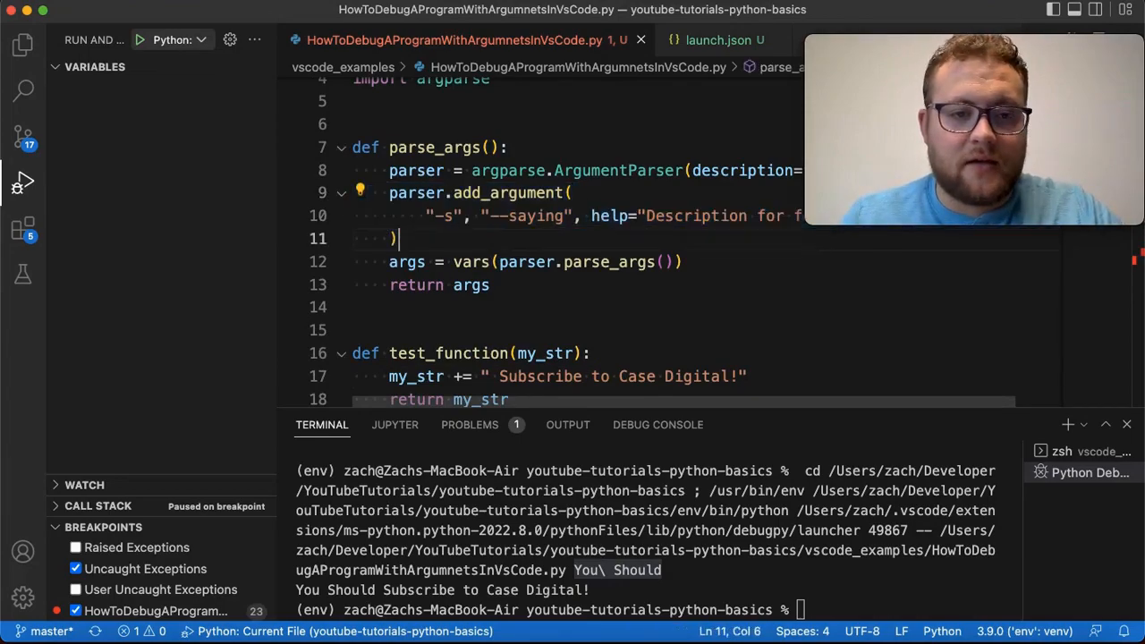
pyautogui.press('Return')
pyautogui.press('super+v')
pyautogui.click(426, 261)
pyautogui.hotkey('shift', 'Tab')
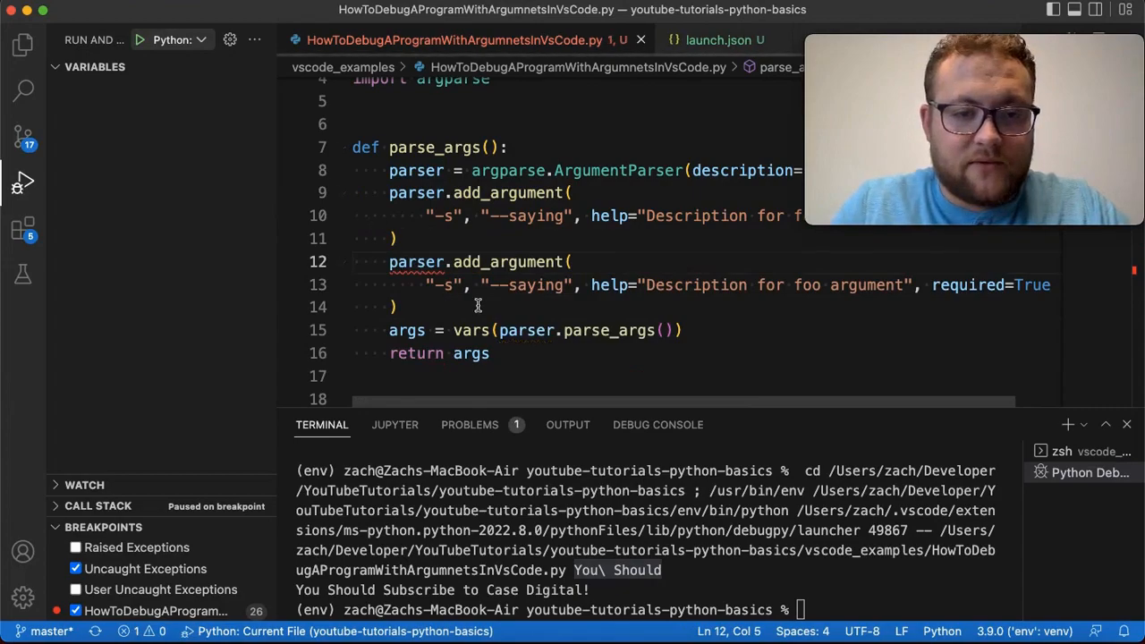
pyautogui.doubleClick(447, 285)
pyautogui.write('f')
pyautogui.doubleClick(535, 284)
pyautogui.write('foo')
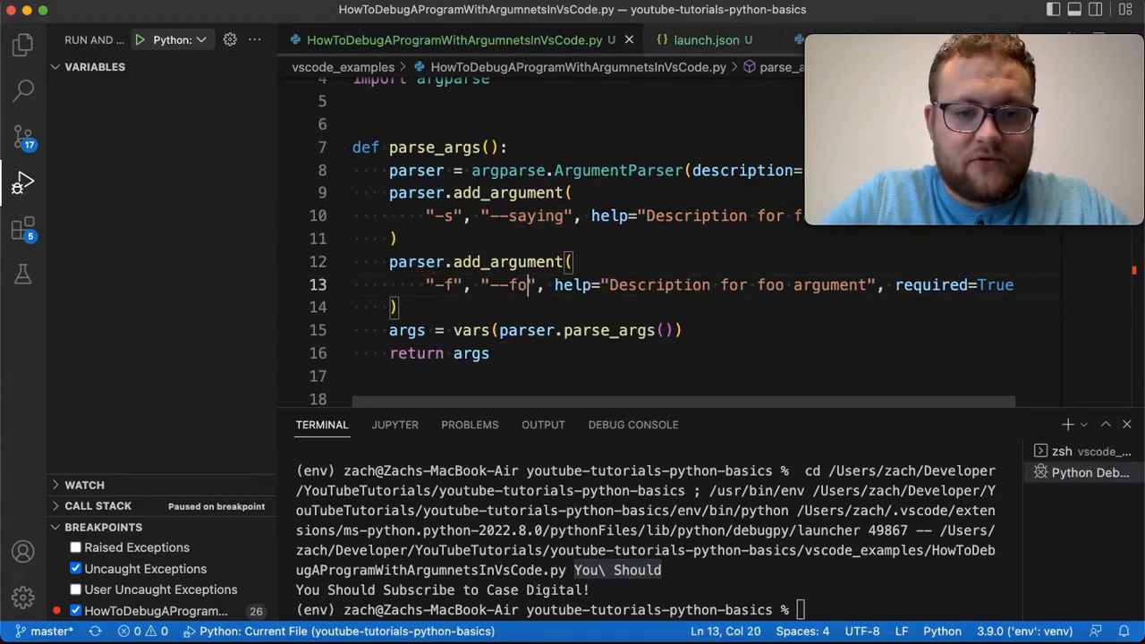
pyautogui.write('o')
pyautogui.click(402, 307)
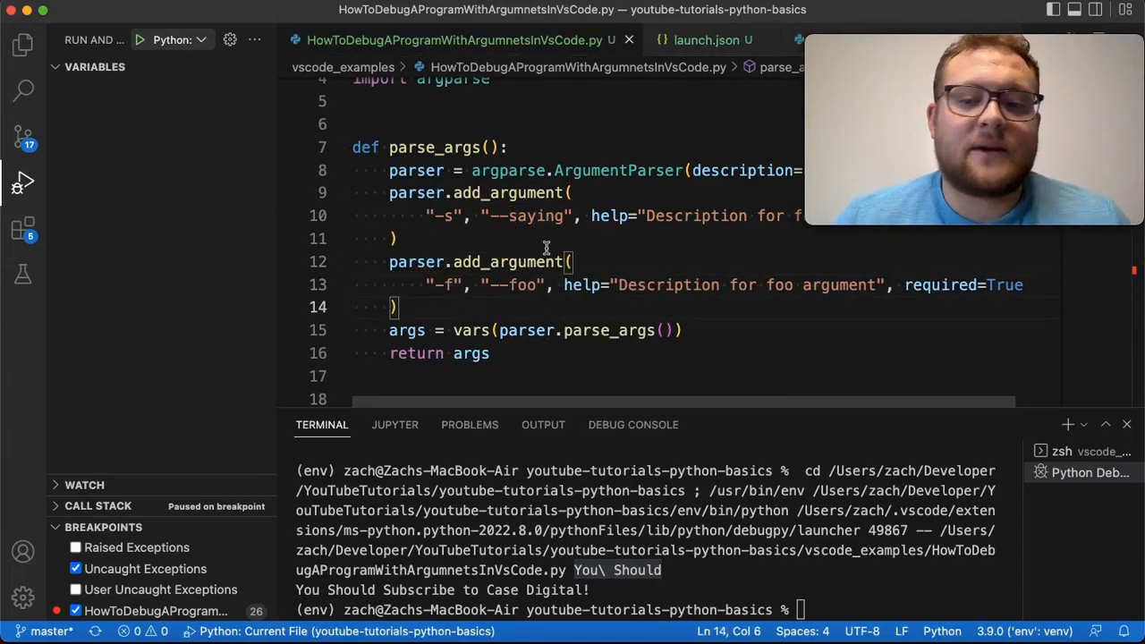
pyautogui.press('super+s')
pyautogui.scroll(3, 962, 306)
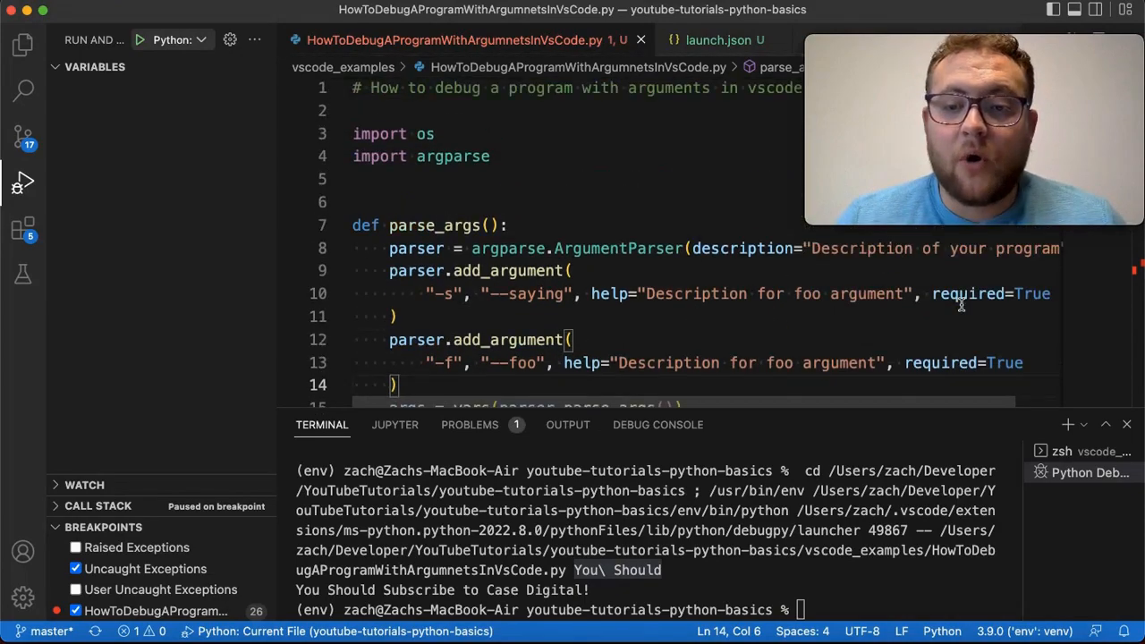
pyautogui.scroll(-8, 958, 357)
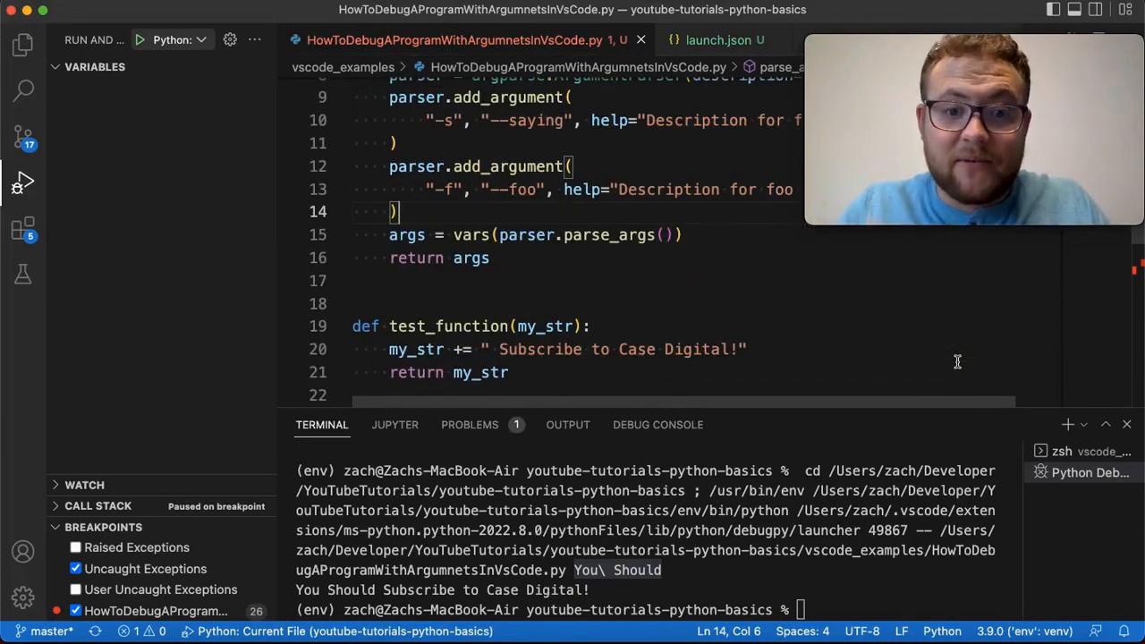
pyautogui.scroll(-4, 625, 301)
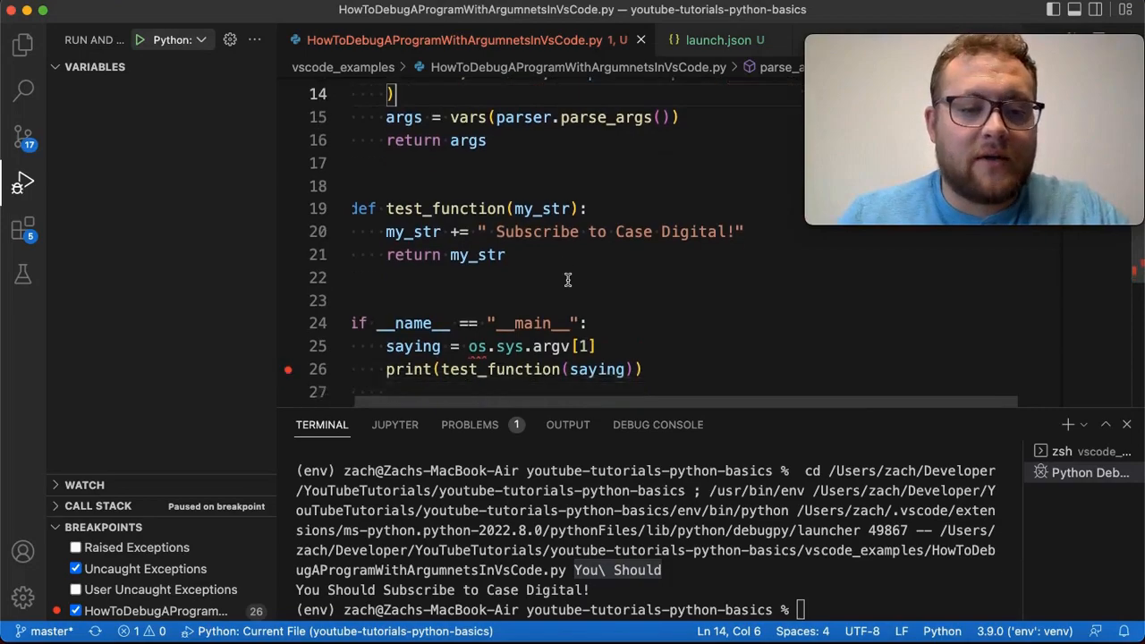
pyautogui.scroll(-3, 626, 302)
pyautogui.moveTo(662, 269); pyautogui.dragTo(301, 255)
# Step: Comment out the sys.argv lines, uncomment the parse_args and print lines, and set a breakpoint on line 29
pyautogui.press('super+slash')
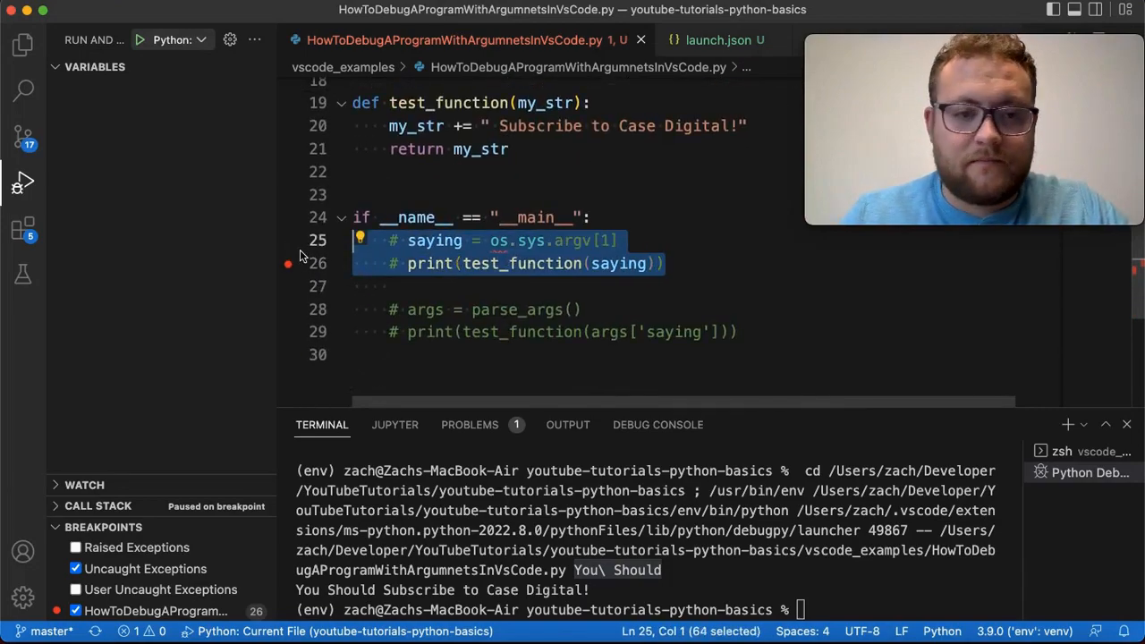
pyautogui.moveTo(739, 333)
pyautogui.mouseDown()
pyautogui.moveTo(390, 333)
pyautogui.moveTo(354, 309)
pyautogui.mouseUp()
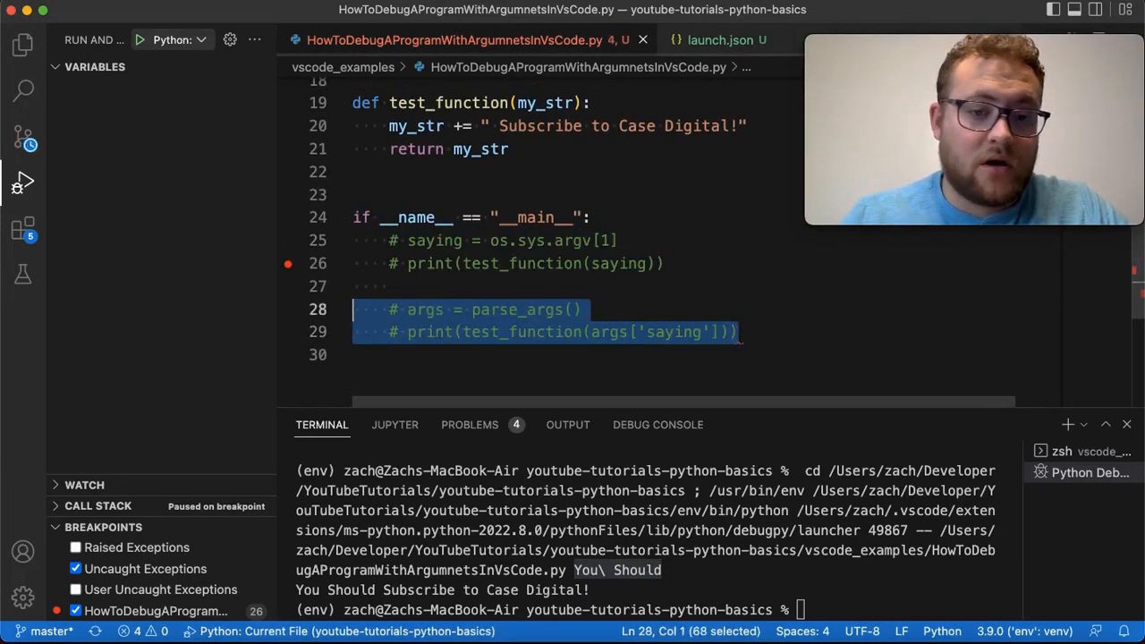
pyautogui.press('super+slash')
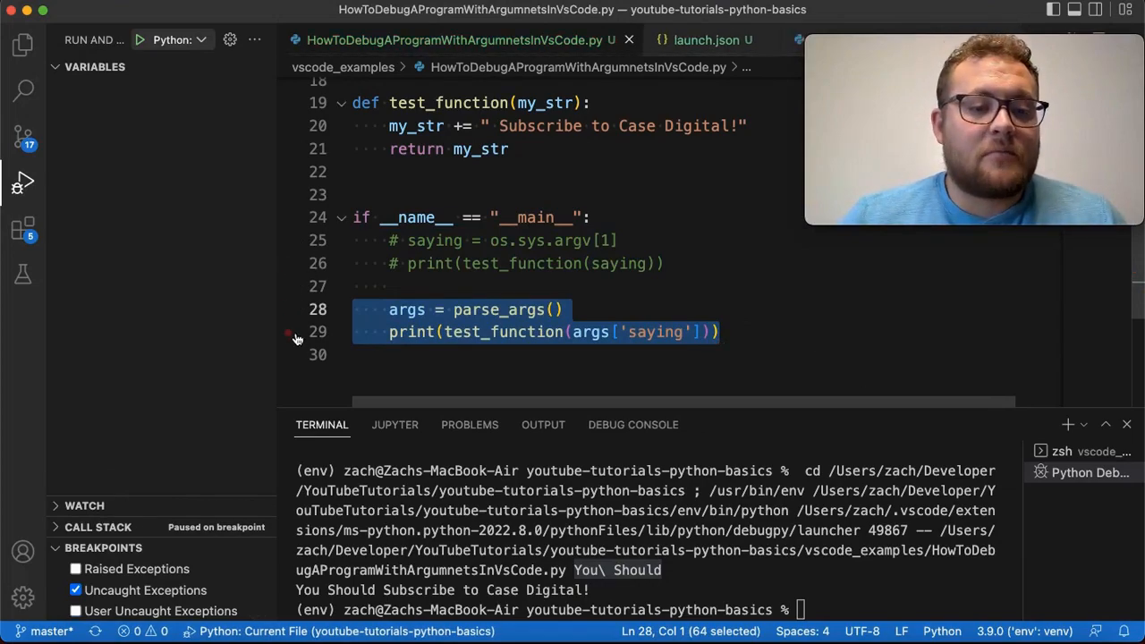
pyautogui.click(288, 333)
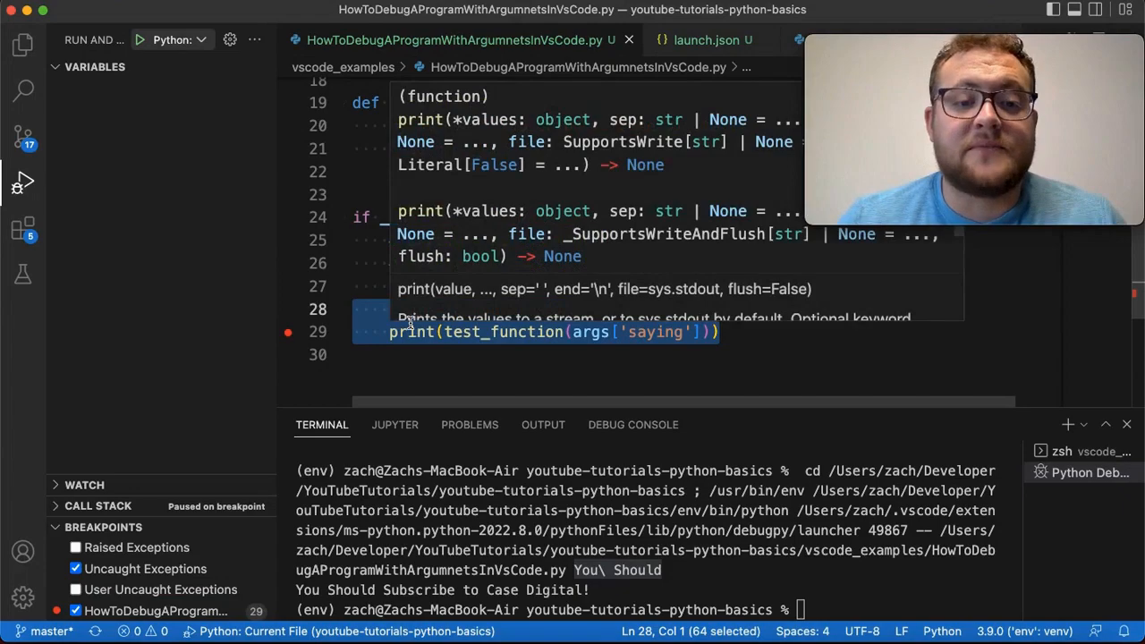
# Step: Change the launch.json args to ["-s", "You Should", "-f", "Hello"]
pyautogui.click(707, 40)
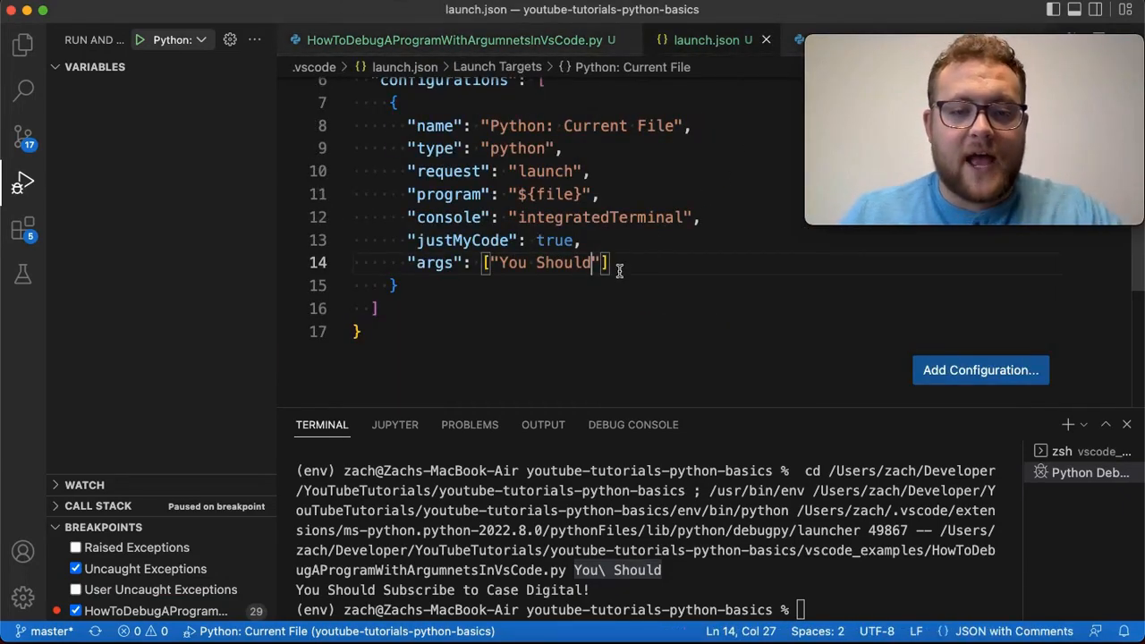
pyautogui.press('BackSpace')
pyautogui.press('BackSpace')
pyautogui.press('BackSpace')
pyautogui.press('BackSpace')
pyautogui.press('BackSpace')
pyautogui.press('BackSpace')
pyautogui.press('BackSpace')
pyautogui.press('BackSpace')
pyautogui.press('BackSpace')
pyautogui.press('BackSpace')
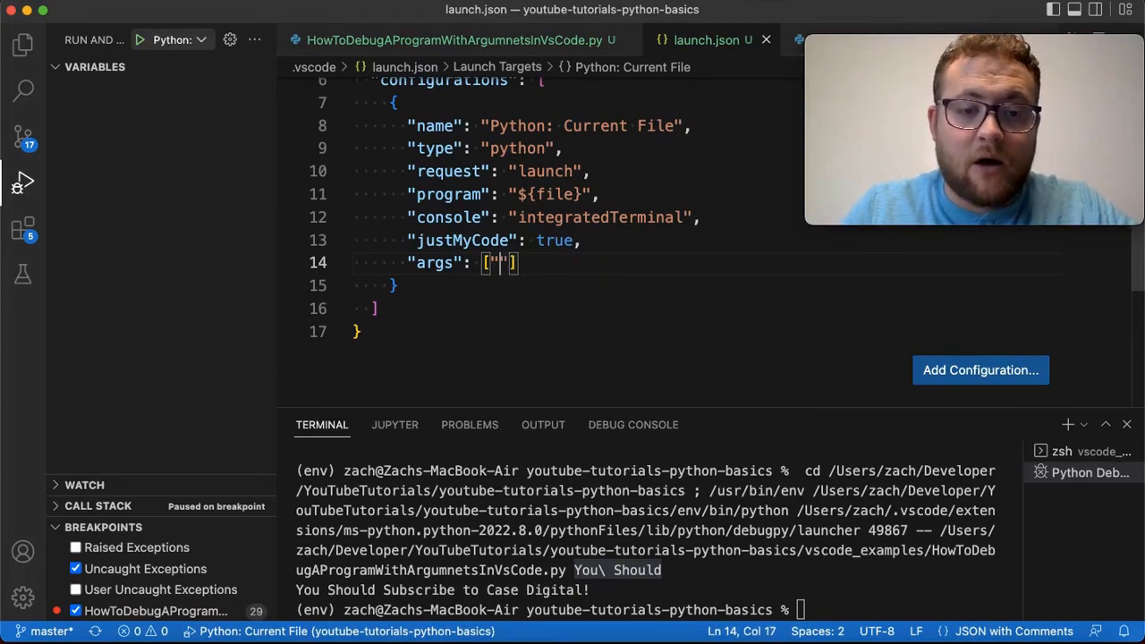
pyautogui.write('-s')
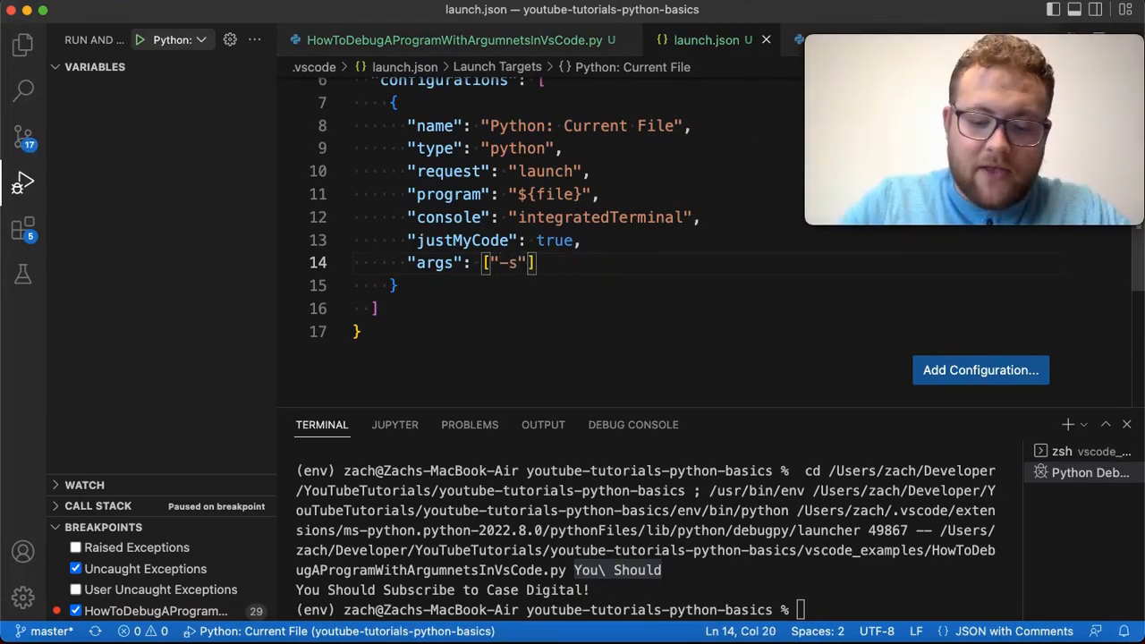
pyautogui.write('", "')
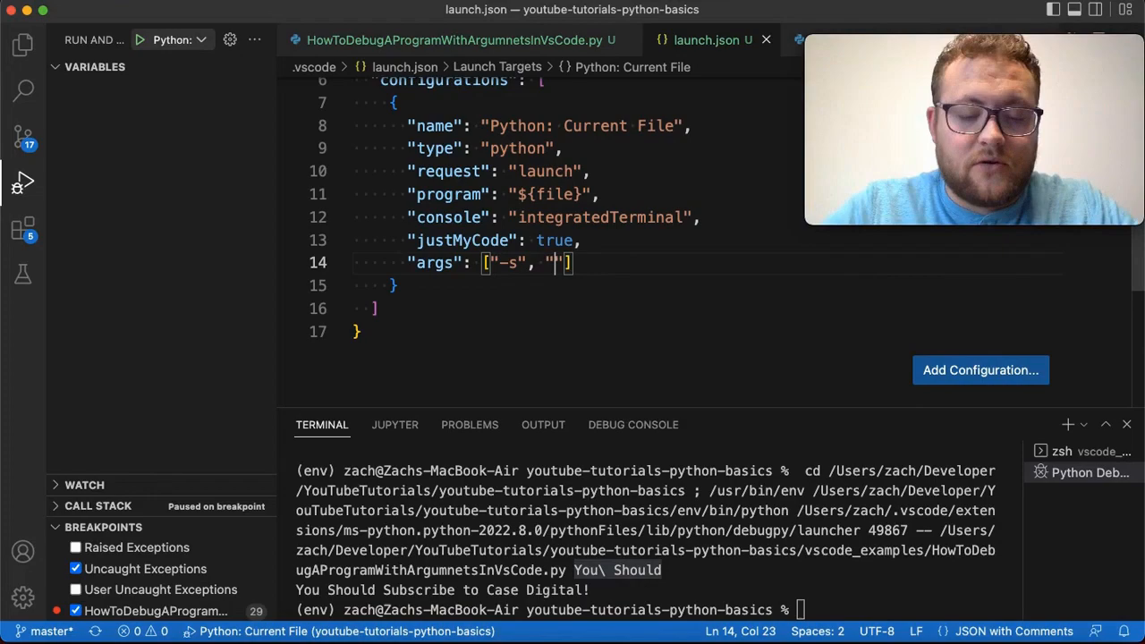
pyautogui.press('BackSpace')
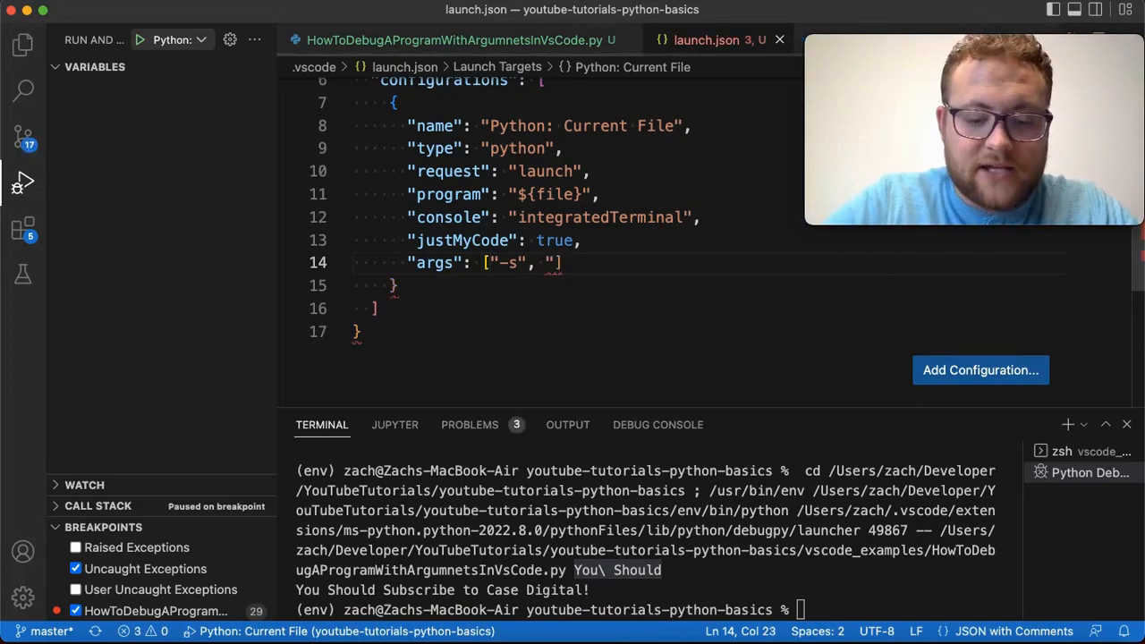
pyautogui.write('You Should"')
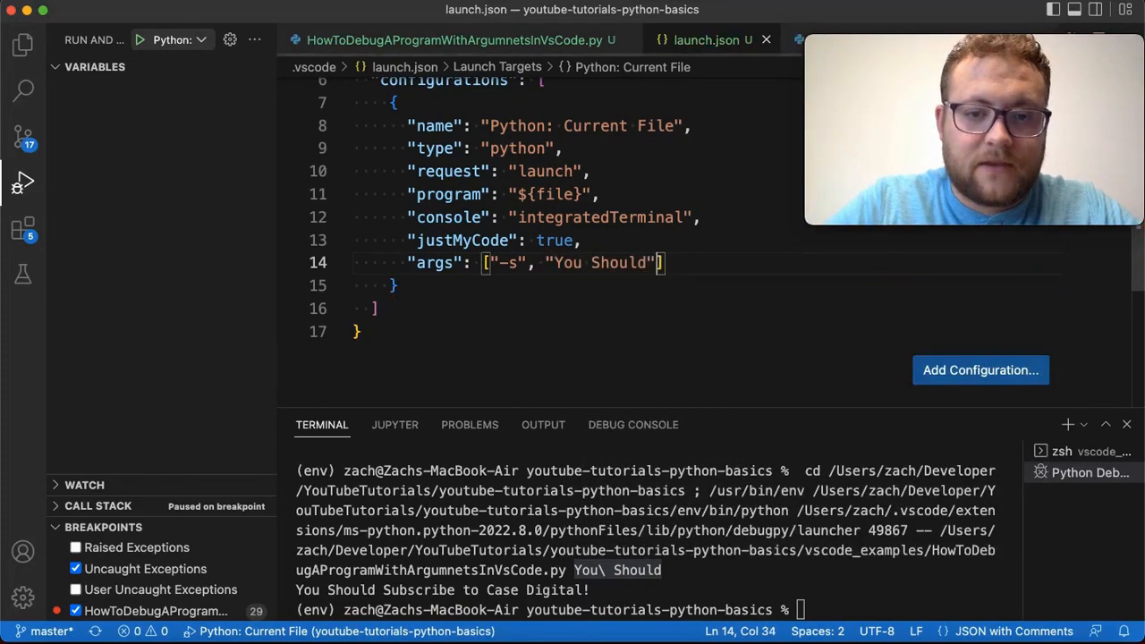
pyautogui.write(', -f')
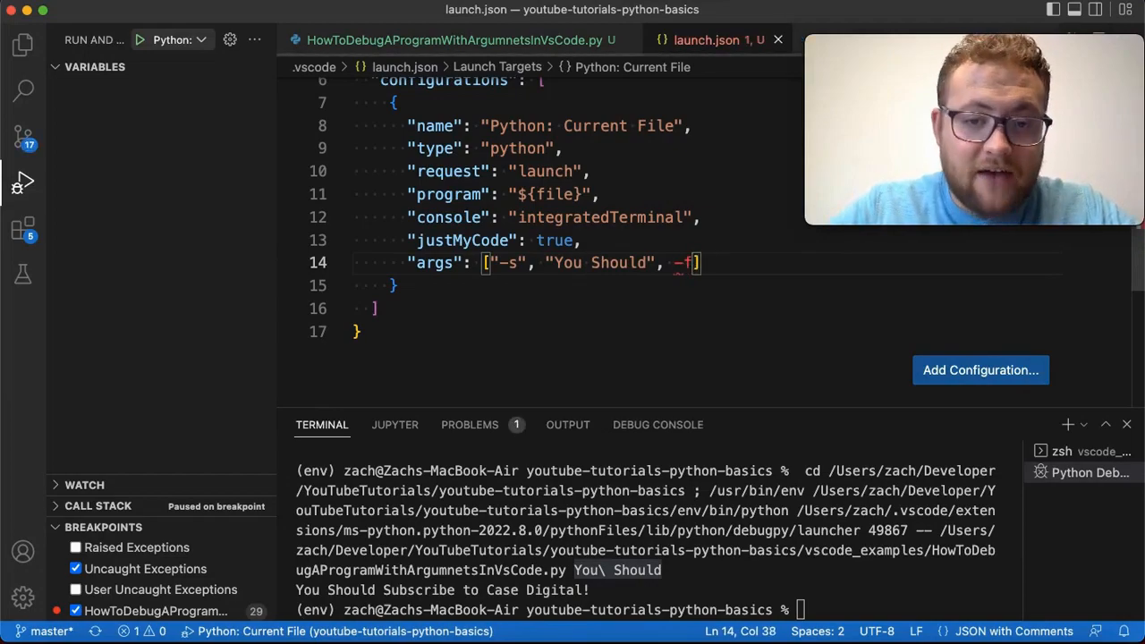
pyautogui.press('BackSpace')
pyautogui.press('BackSpace')
pyautogui.write('"-f"')
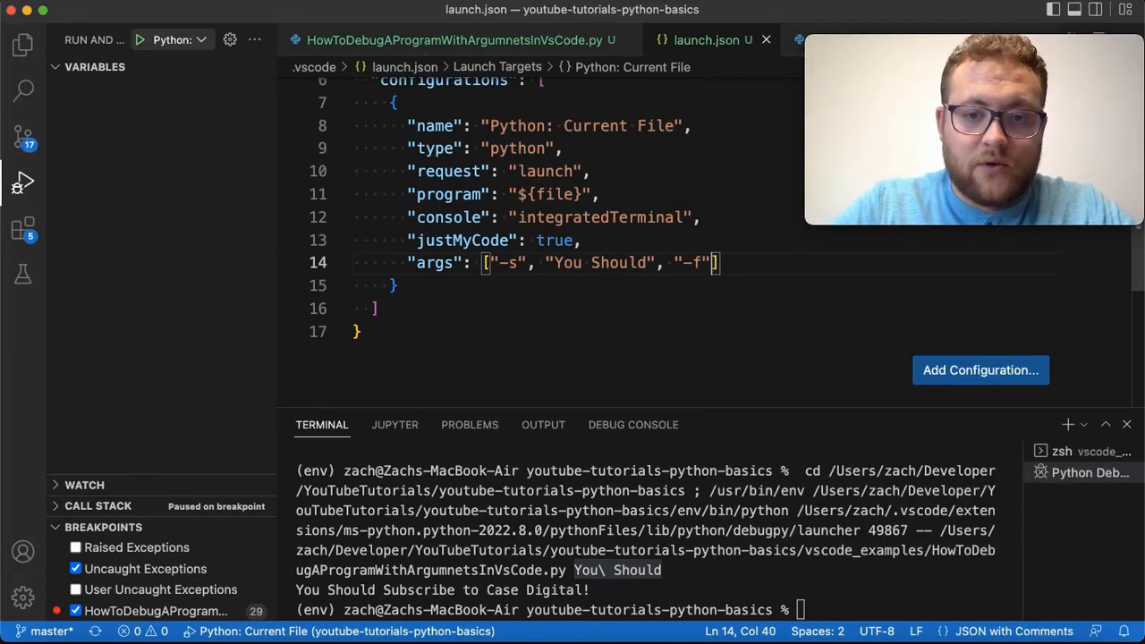
pyautogui.write(', "H')
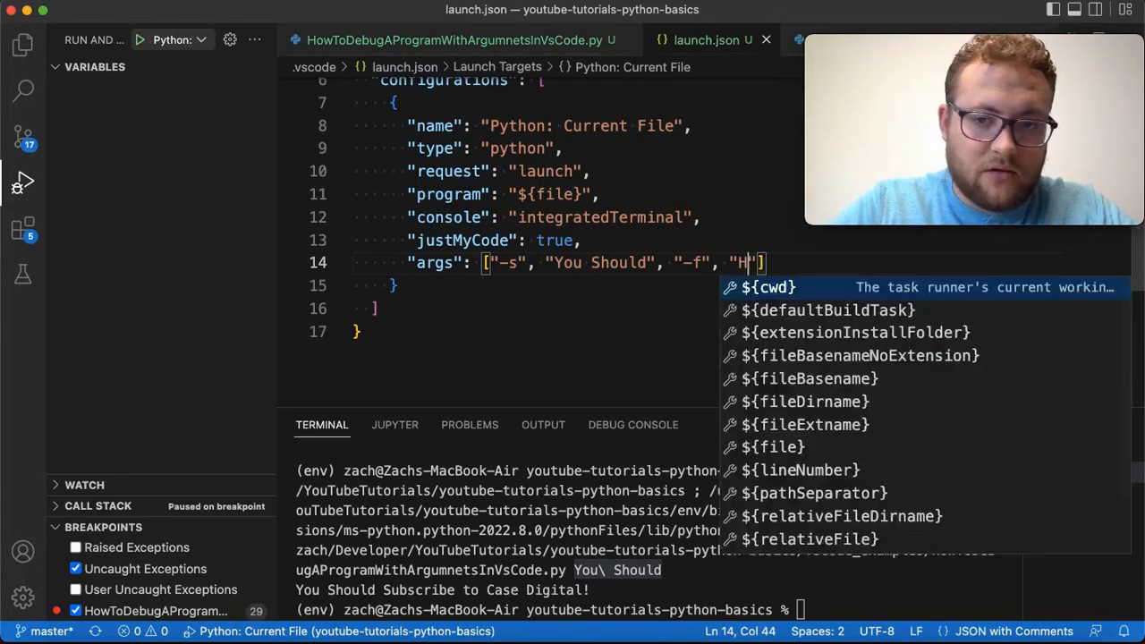
pyautogui.write('ello')
pyautogui.press('Escape')
# Step: Run the debugger to the line 29 breakpoint and expand args: saying 'You Should', foo 'Hello'
pyautogui.click(415, 39)
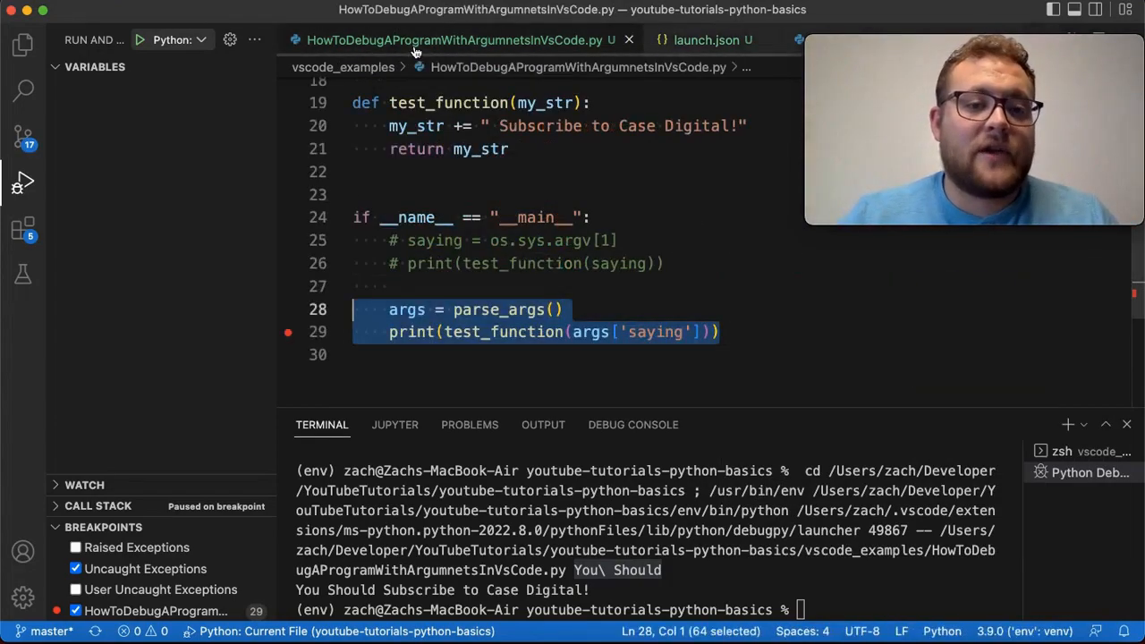
pyautogui.press('F5')
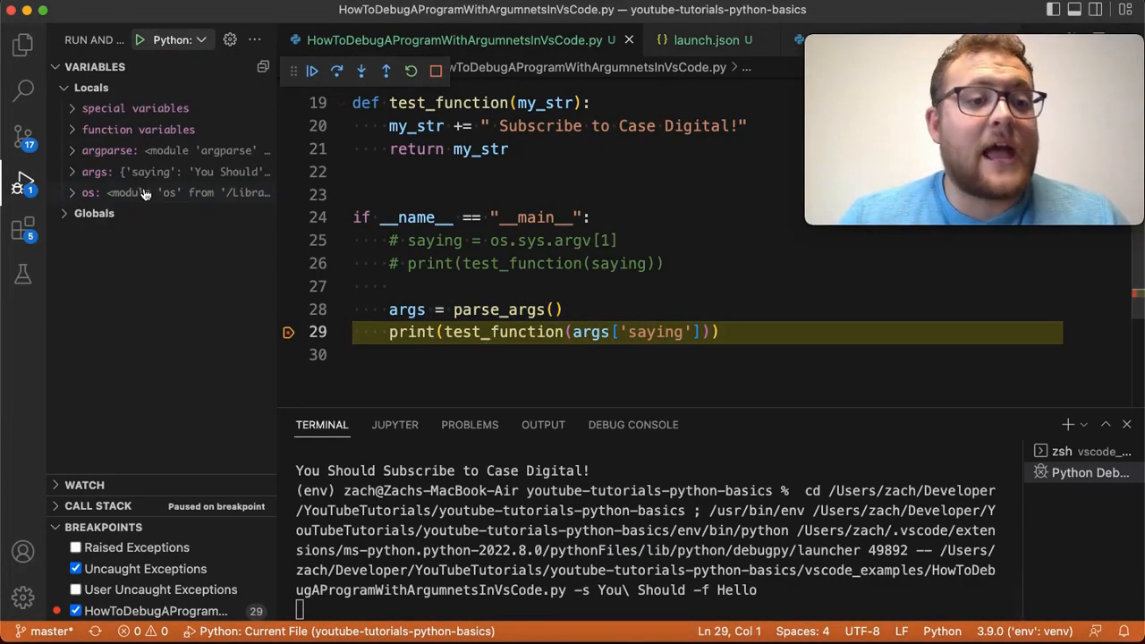
pyautogui.click(72, 172)
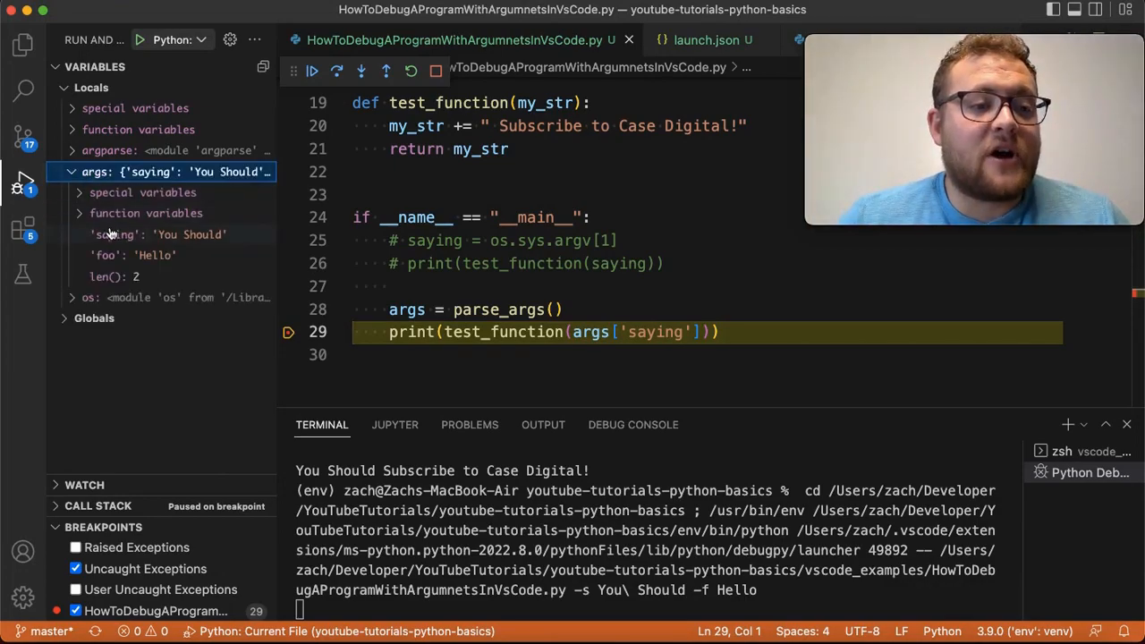